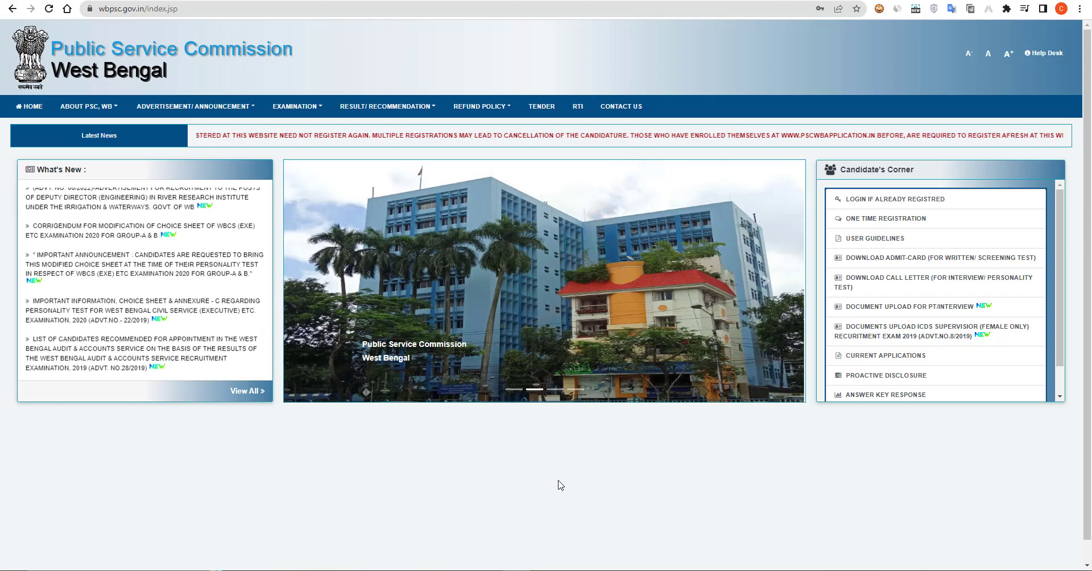
In a new tab, search Google for 'How To Fill WBPSC JE Online Application Form 2022 Freshersnow'
left_click(580, 1)
left_click(463, 290)
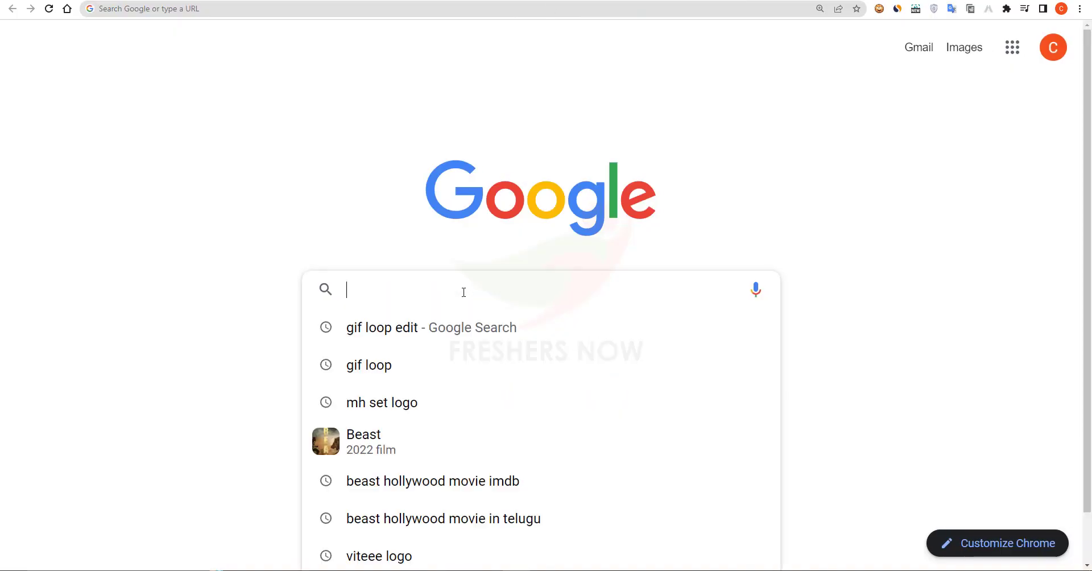
left_click(468, 290)
type("How")
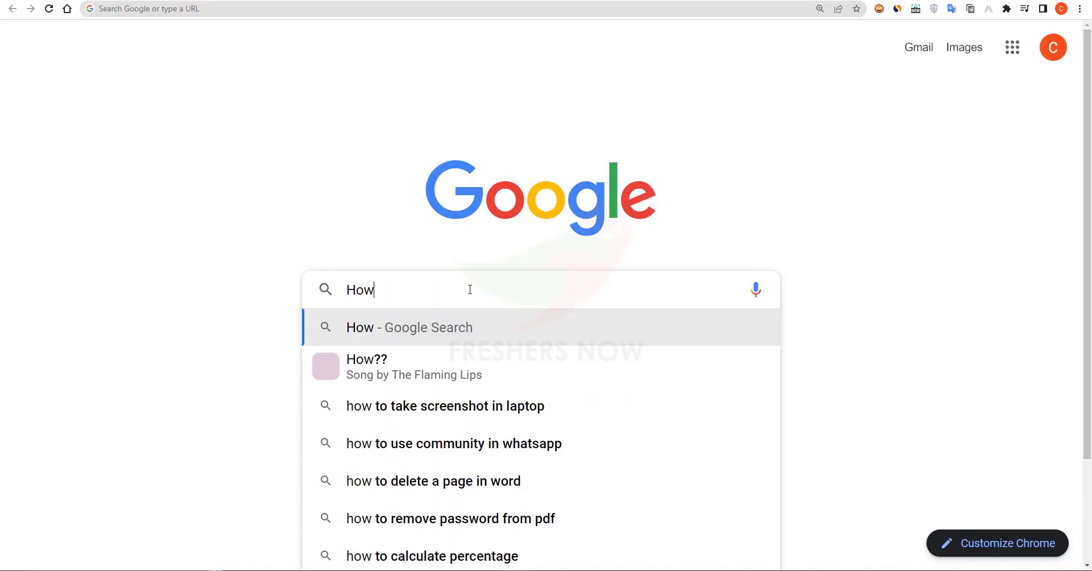
type(" To Fill")
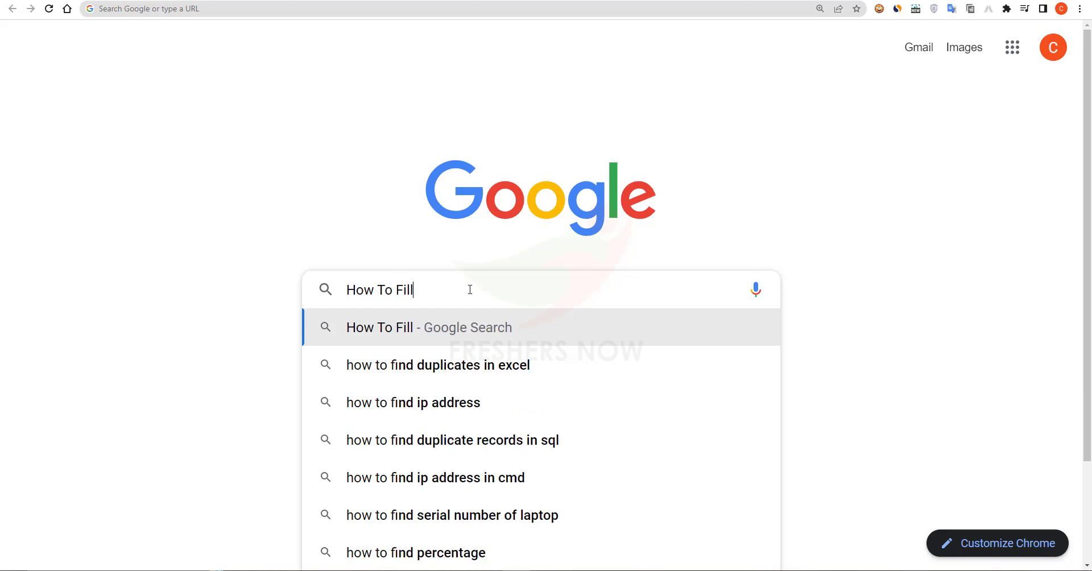
type(" WBPSC JE ")
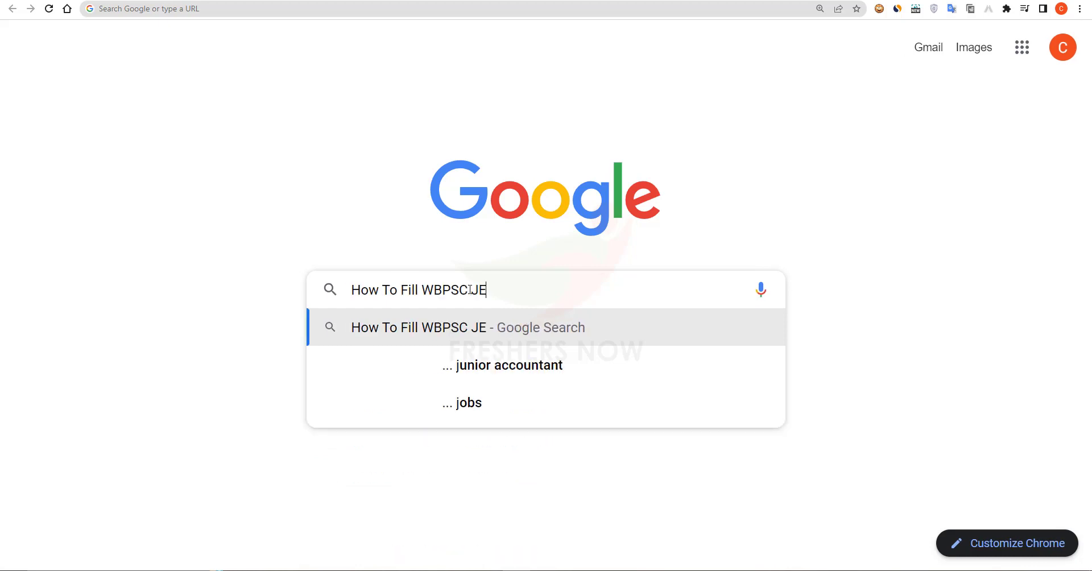
type("Online ")
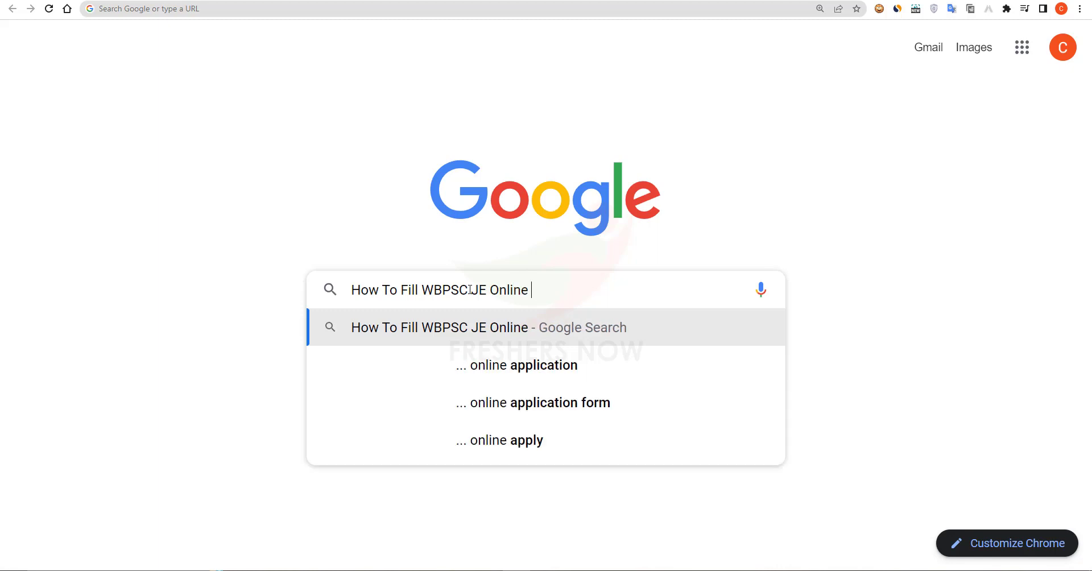
type("Applic")
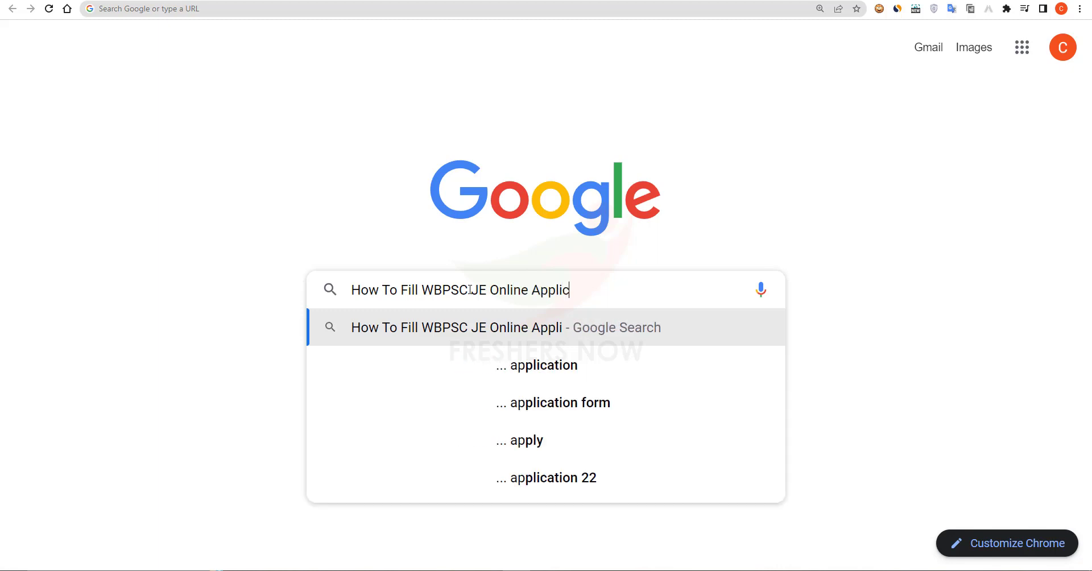
type("ation Fo")
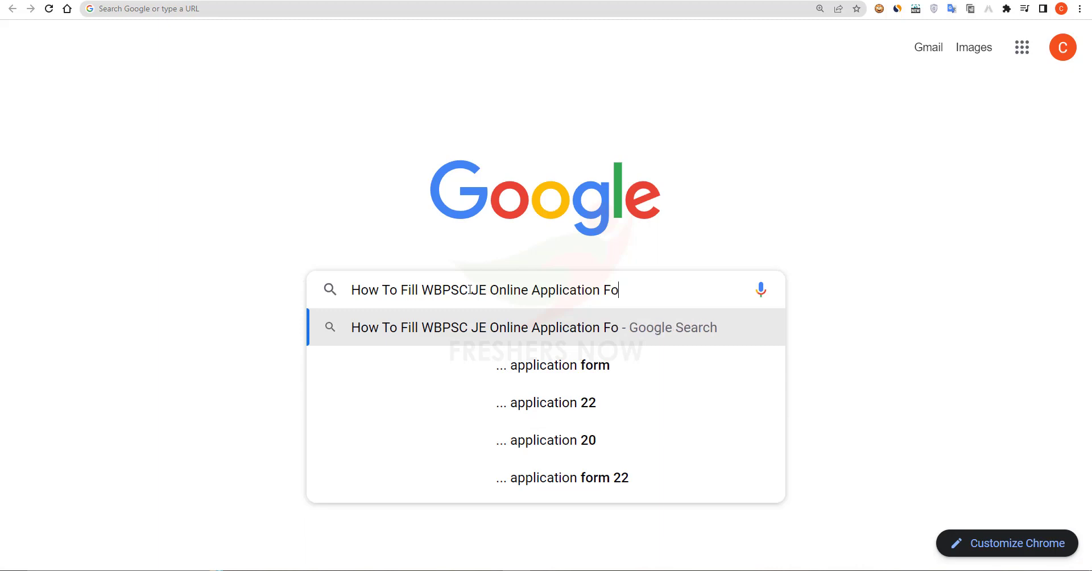
type("rm 2022")
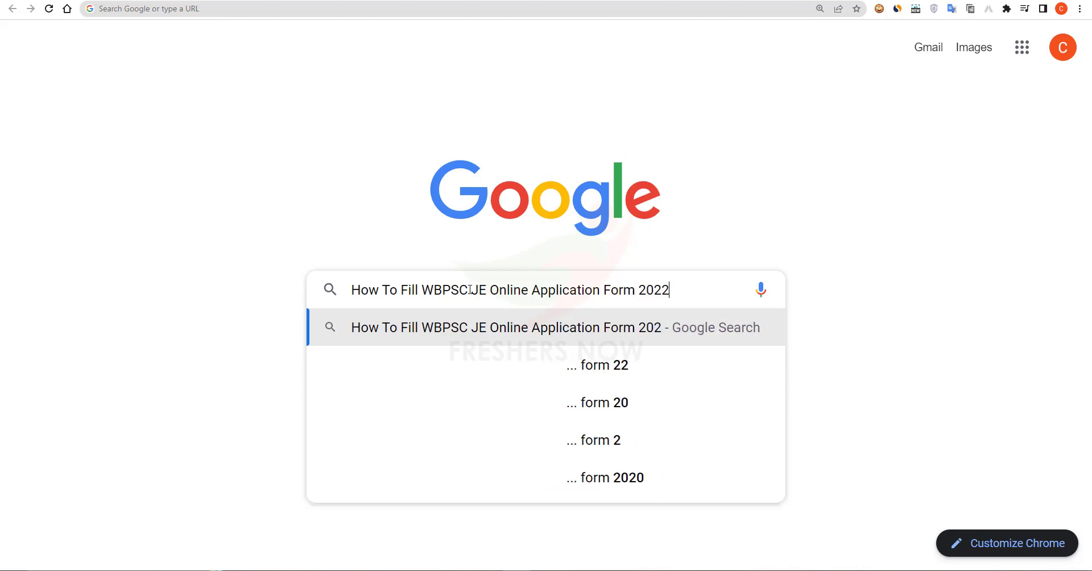
type(" Fr")
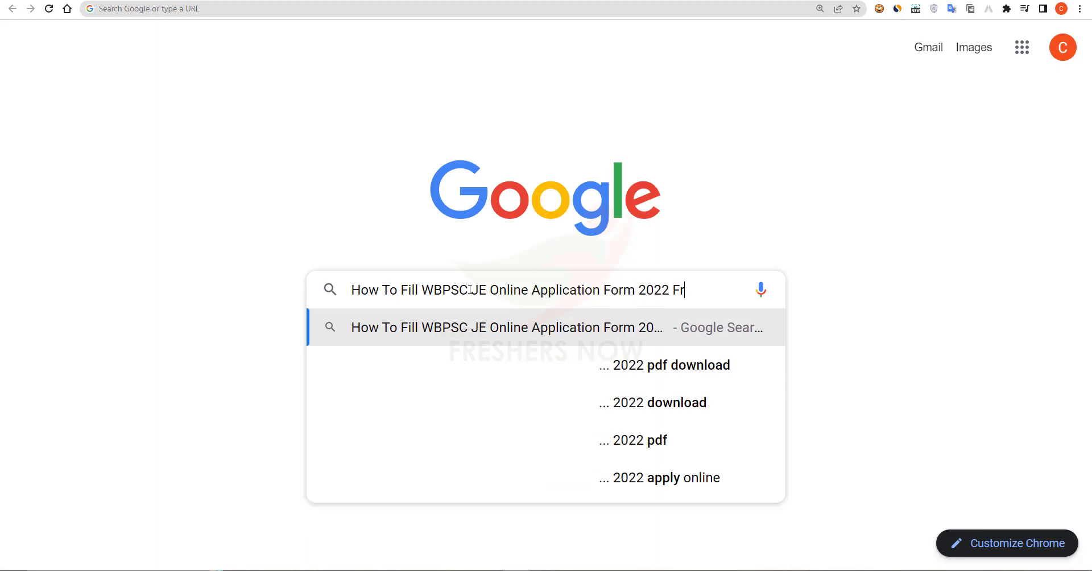
type("eshersnow")
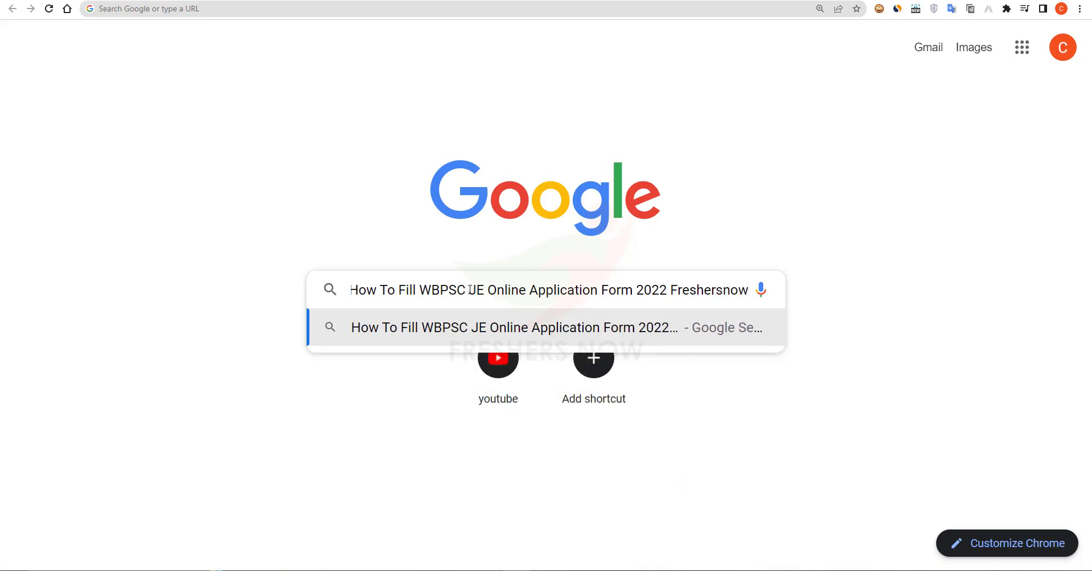
key("Return")
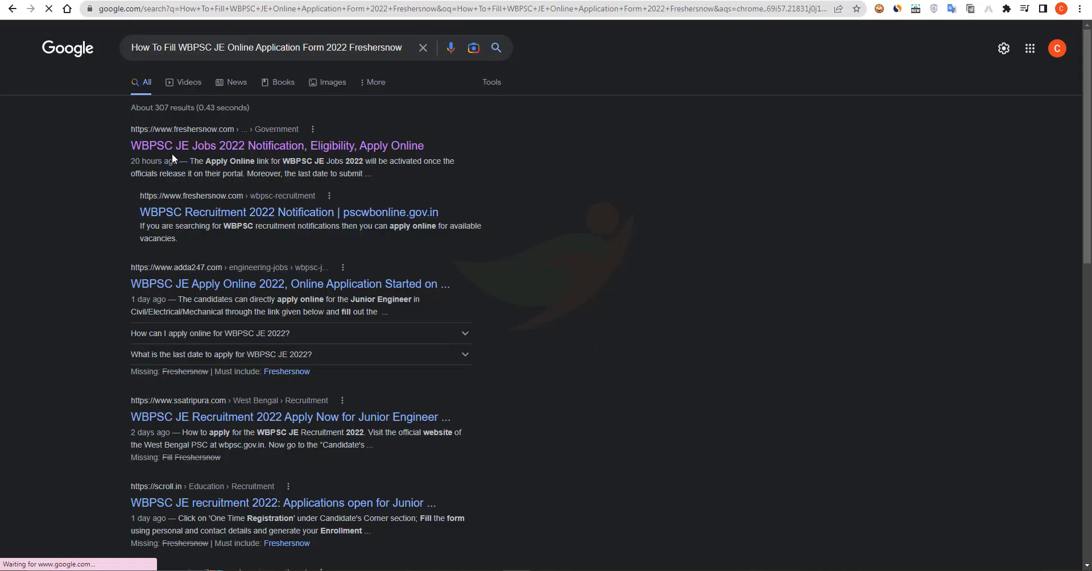
Open the first Freshersnow result and scroll down to its Application Form links table
left_click(247, 147)
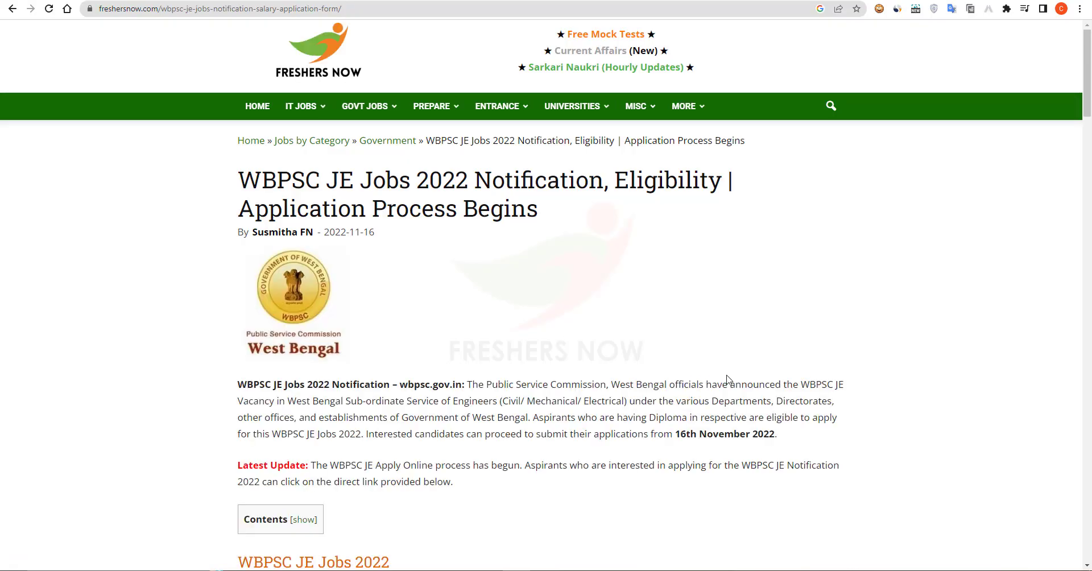
scroll(779, 367, "down", 20)
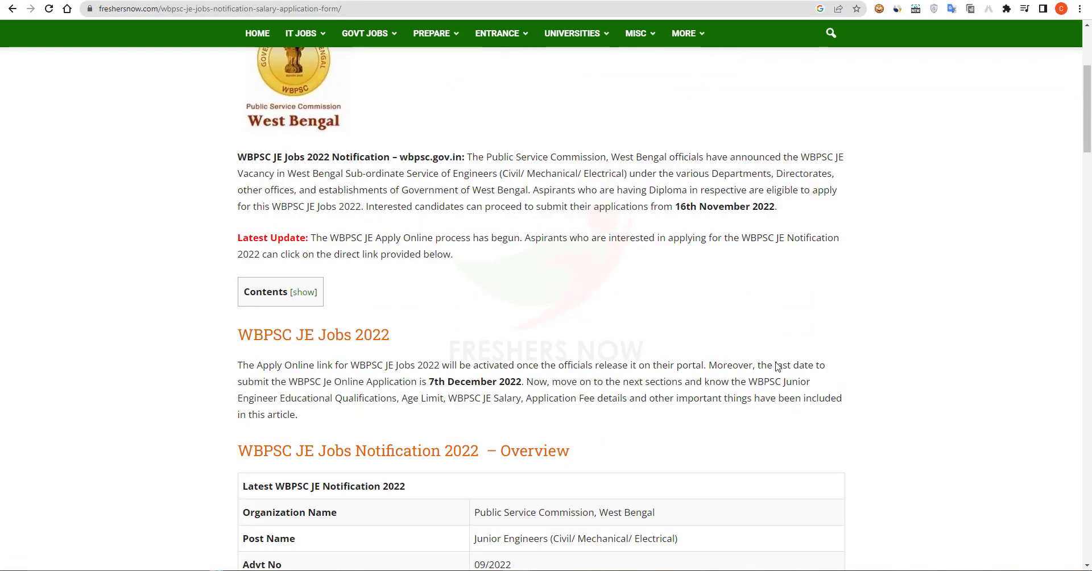
scroll(778, 367, "down", 20)
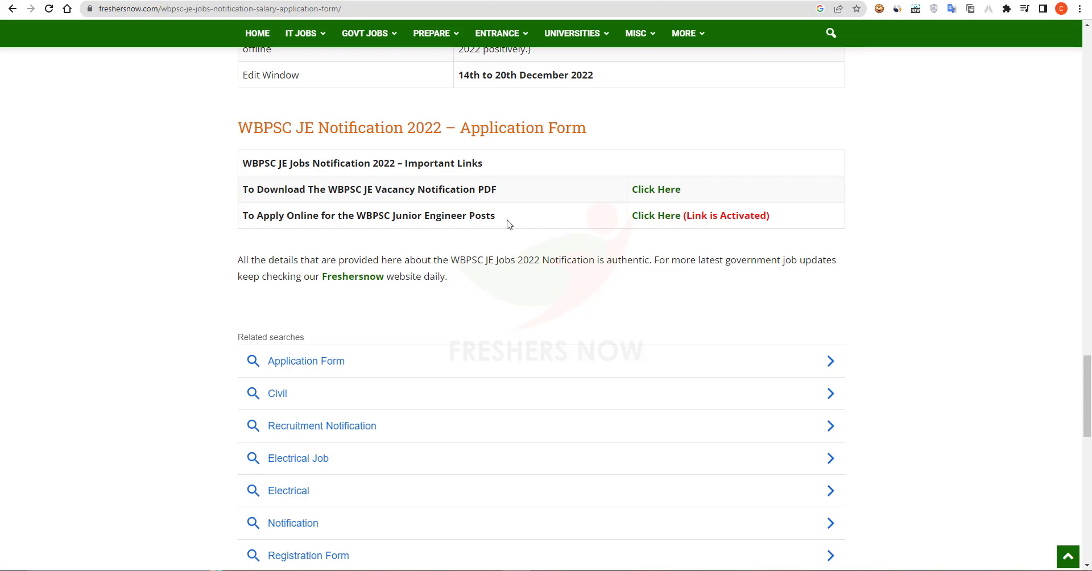
Open the WBPSC registration page from the apply-online link and enter the applicant's mobile number
left_click(659, 216)
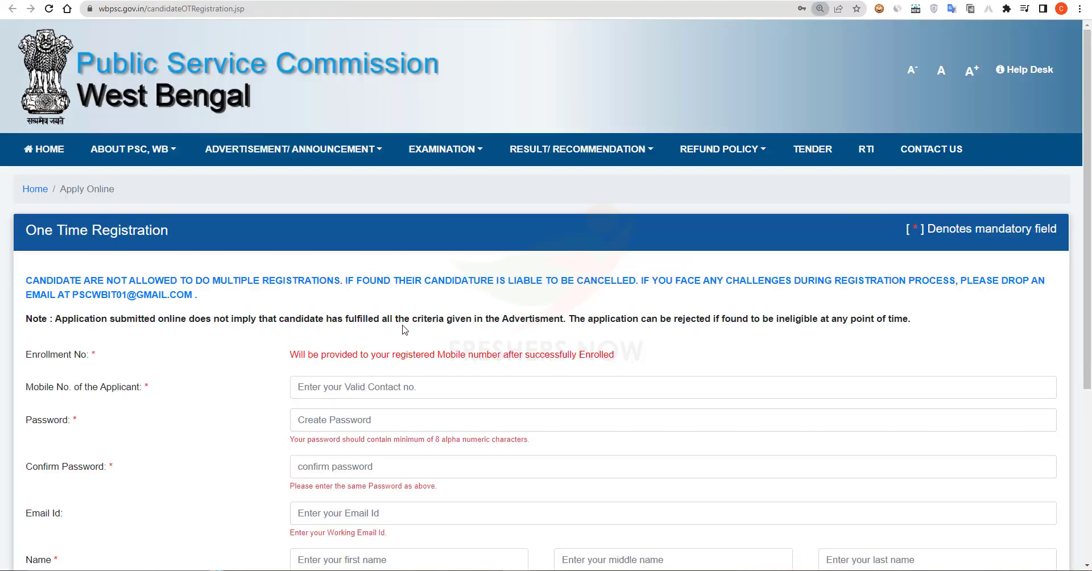
scroll(587, 371, "down", 3)
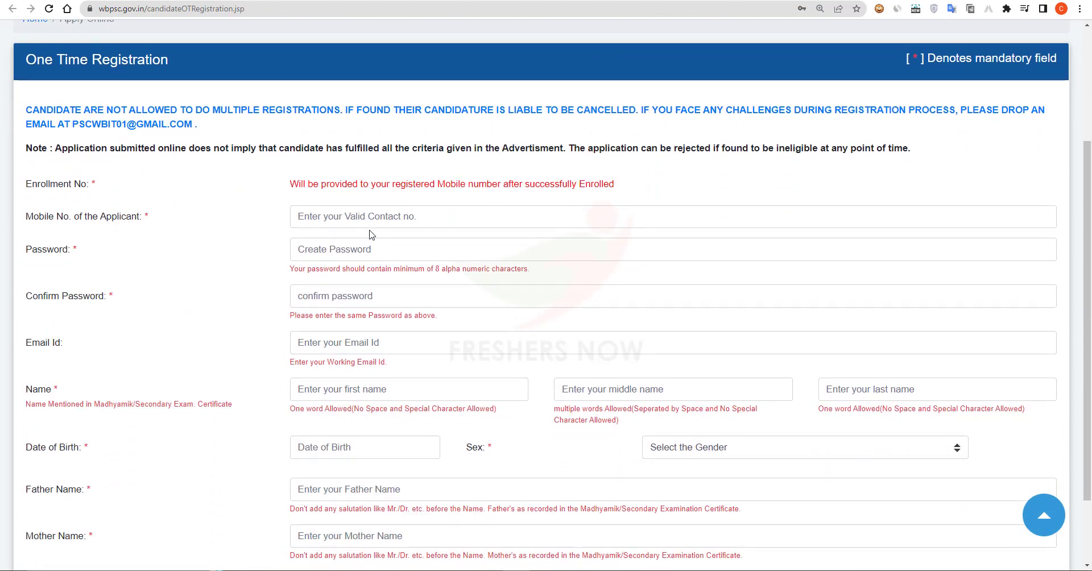
left_click(382, 223)
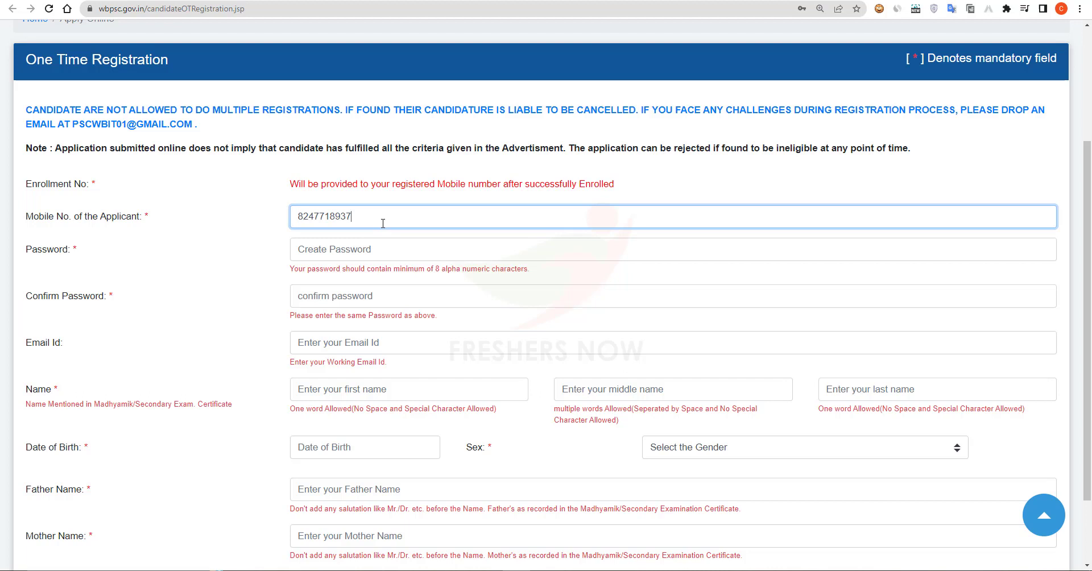
Enter and confirm the account password, then fill in the applicant's e-mail address
scroll(392, 211, "down", 1)
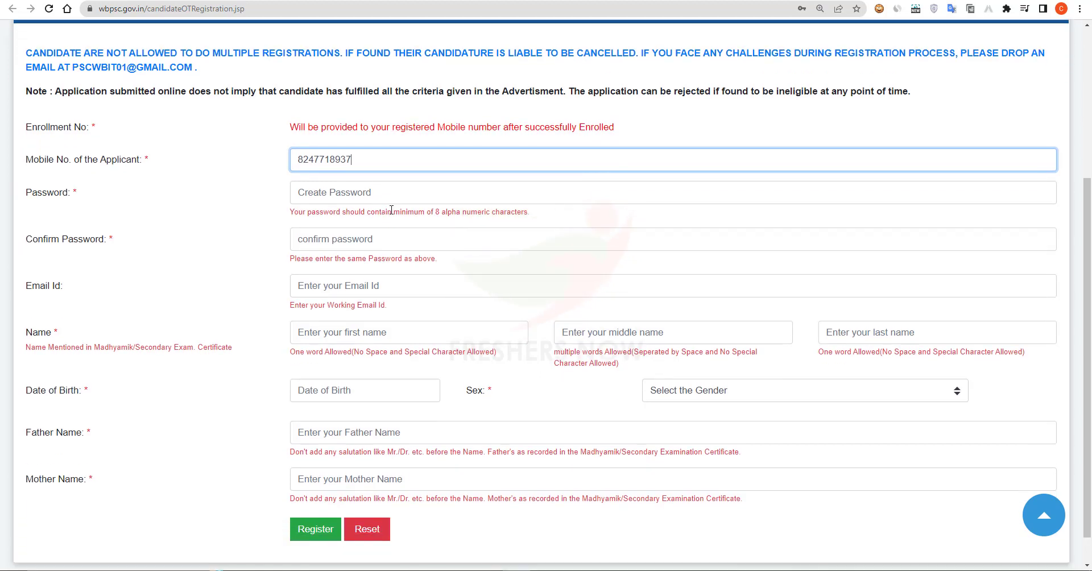
left_click(404, 191)
type("c")
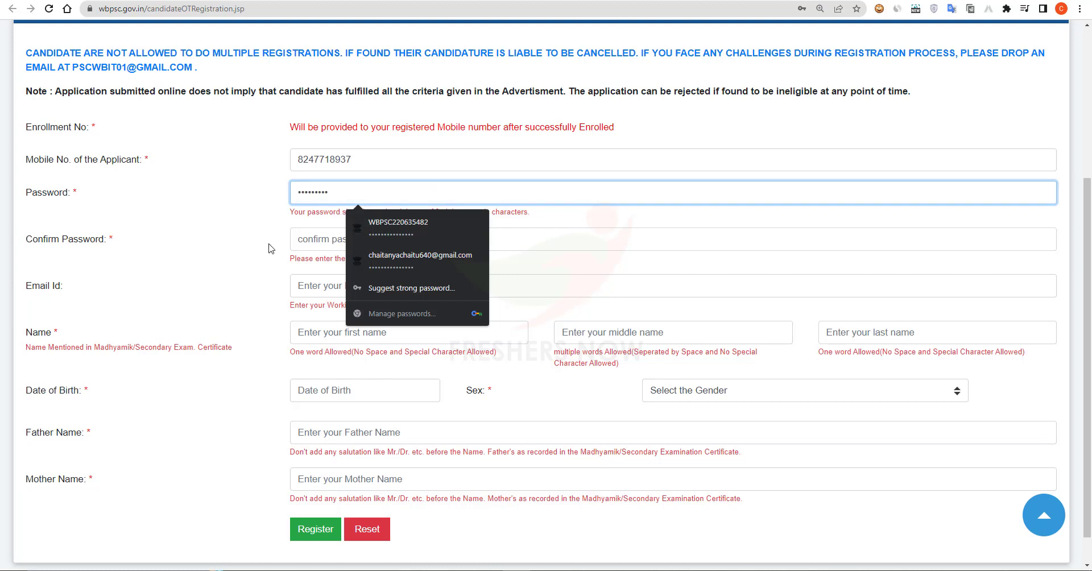
left_click(326, 239)
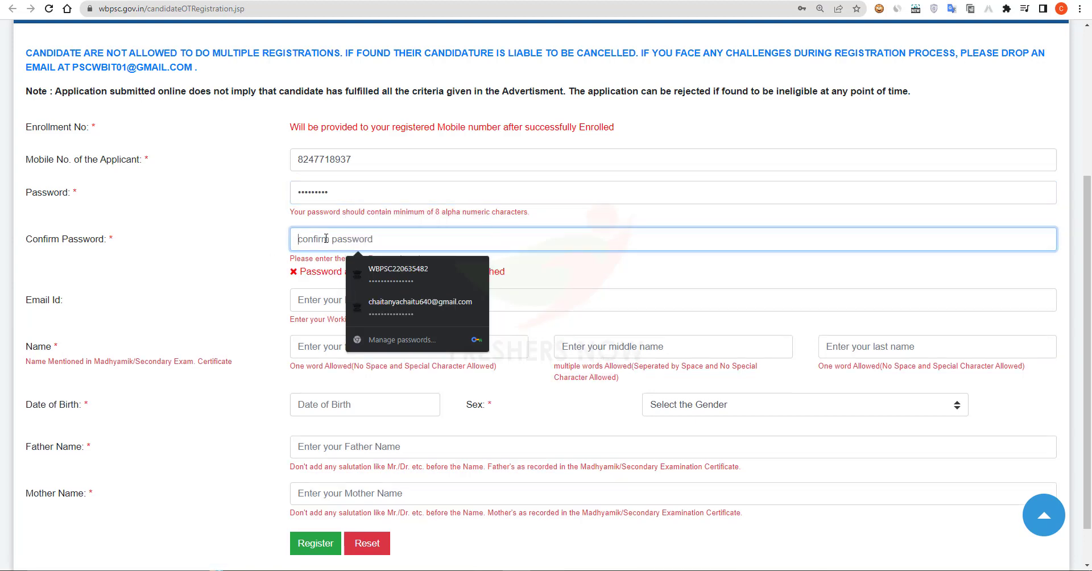
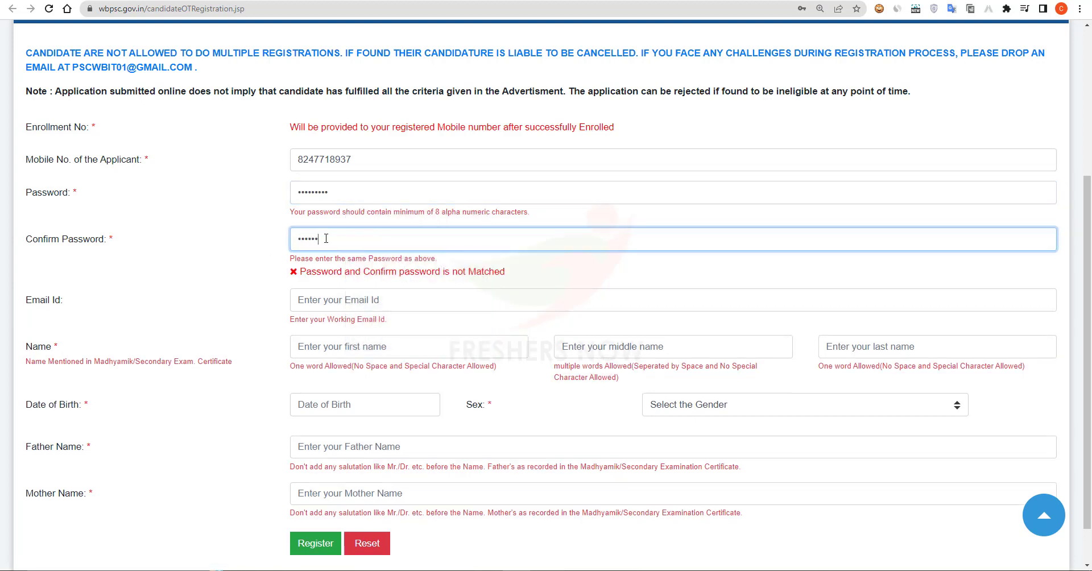
left_click(391, 308)
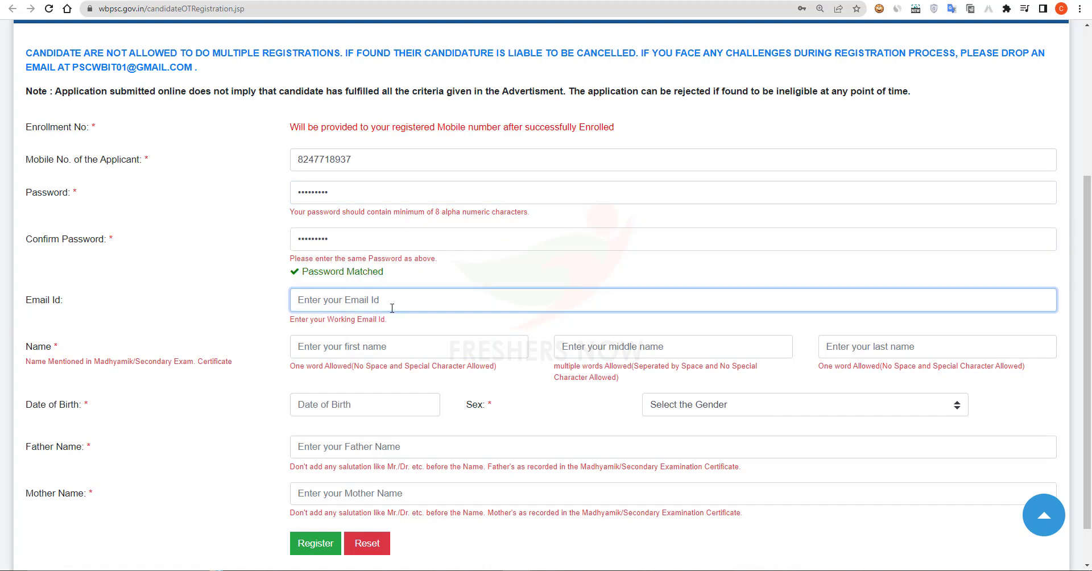
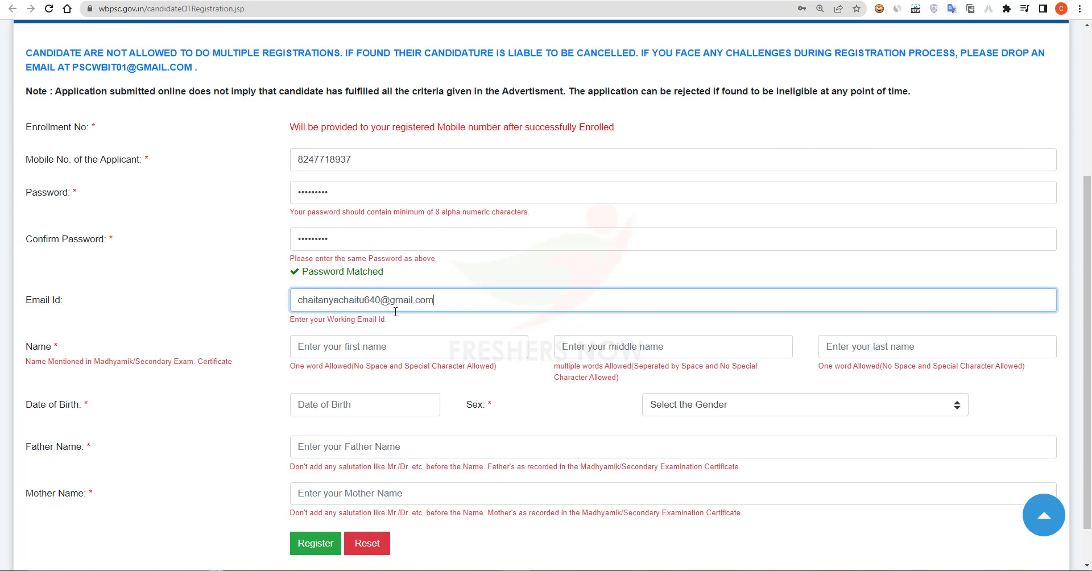
scroll(395, 312, "down", 1)
left_click(367, 302)
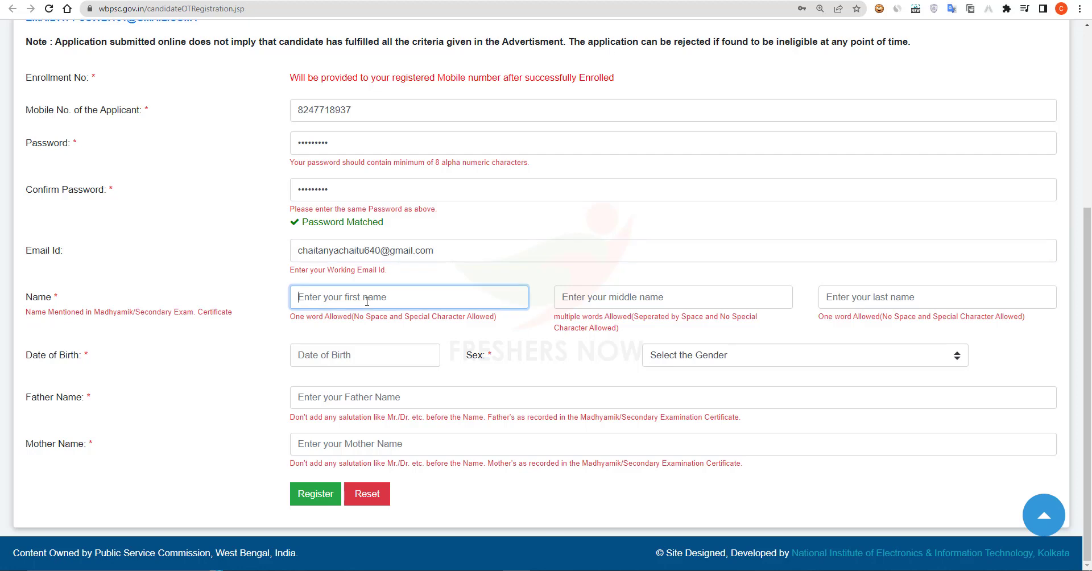
Enter the applicant's first, middle and last names
scroll(555, 367, "up", 1)
left_click(660, 354)
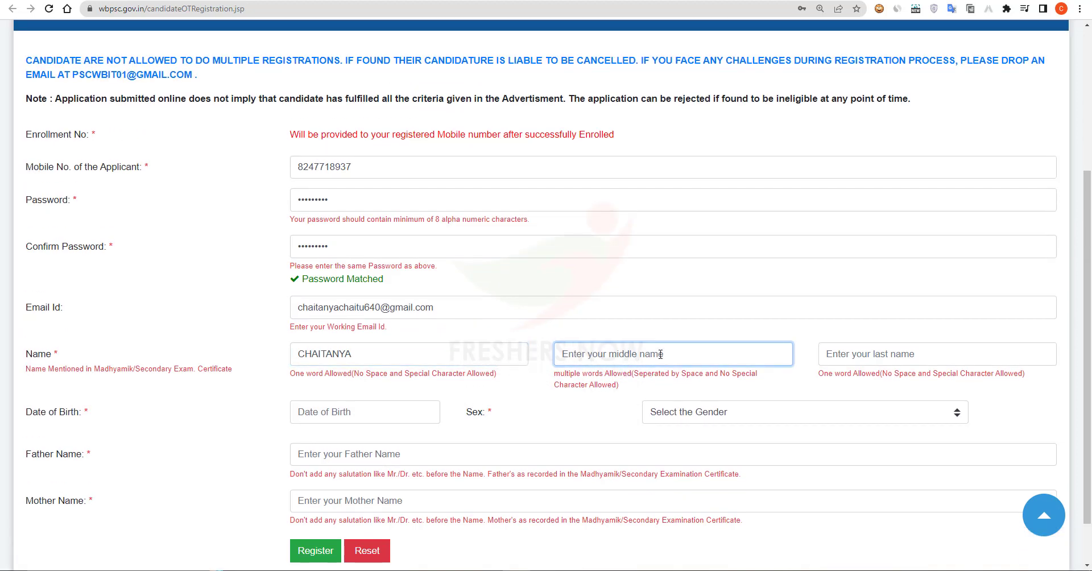
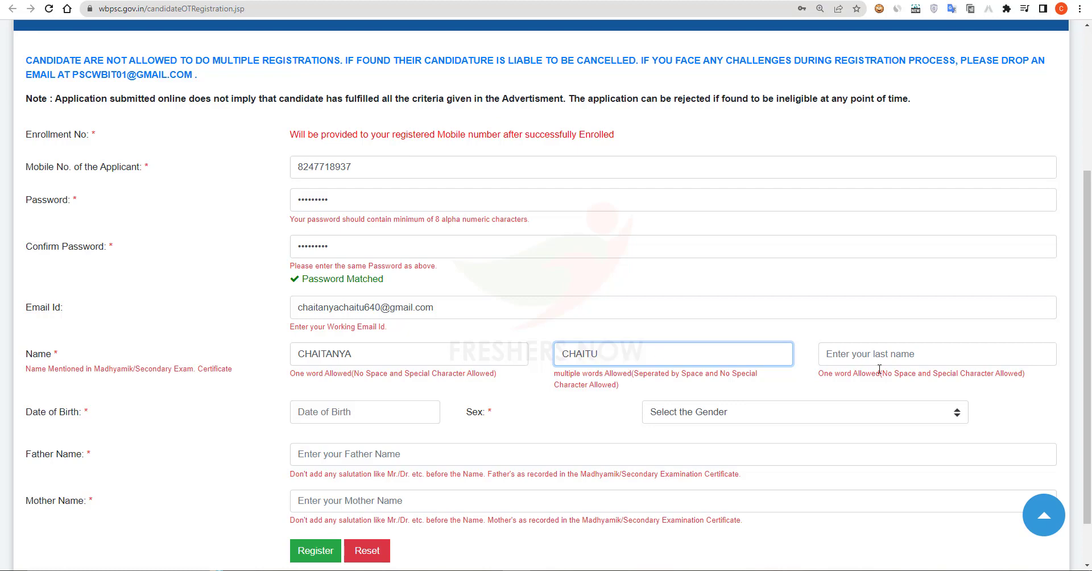
left_click(887, 354)
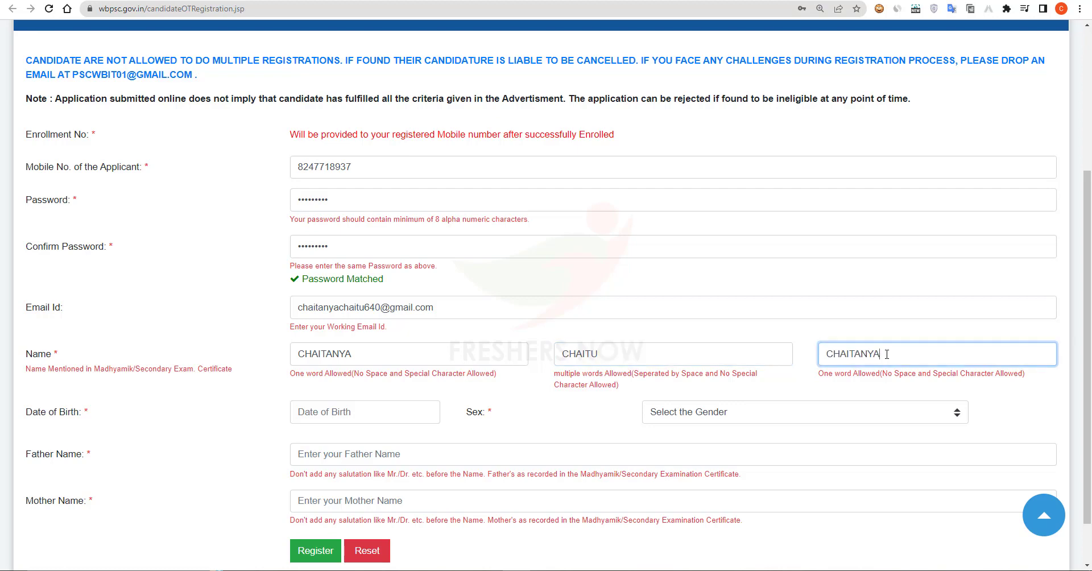
scroll(231, 372, "down", 1)
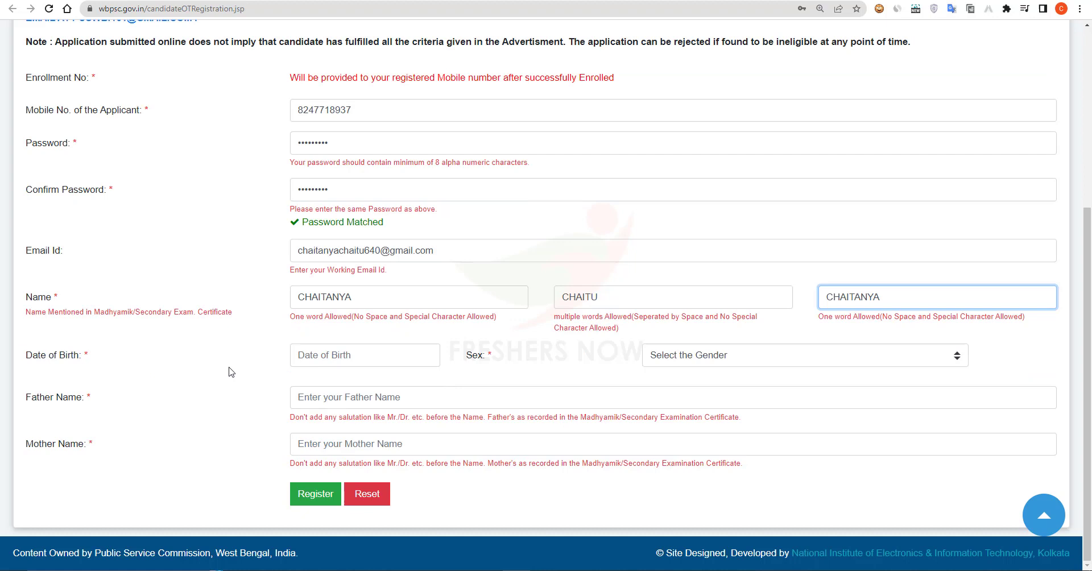
Set the date of birth to 14 July 1998 in the calendar picker
left_click(339, 354)
left_click(390, 149)
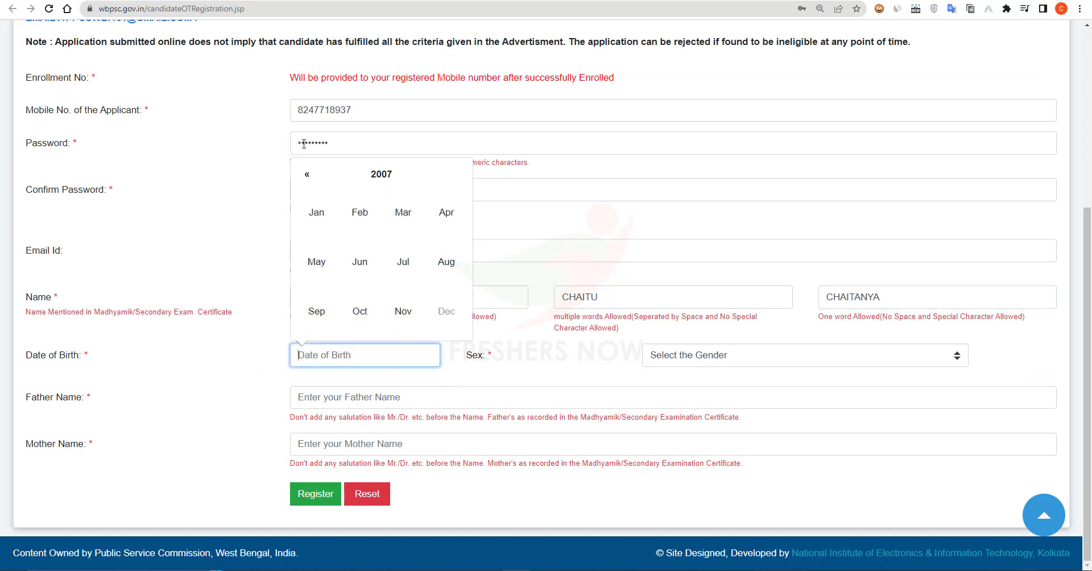
left_click(308, 174)
left_click(308, 175)
left_click(307, 175)
left_click(308, 175)
left_click(308, 175)
left_click(308, 175)
left_click(308, 174)
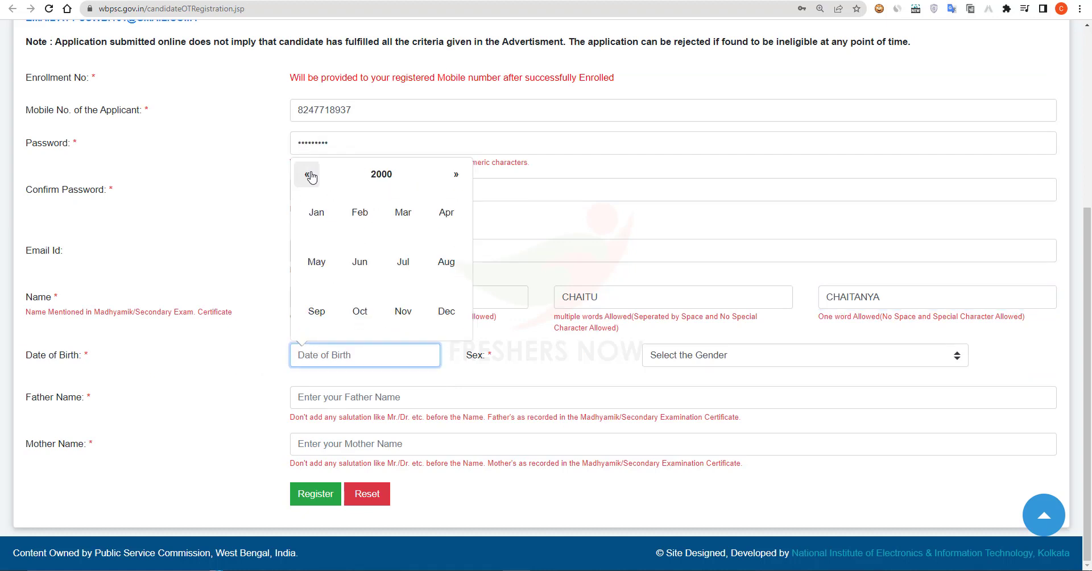
left_click(402, 262)
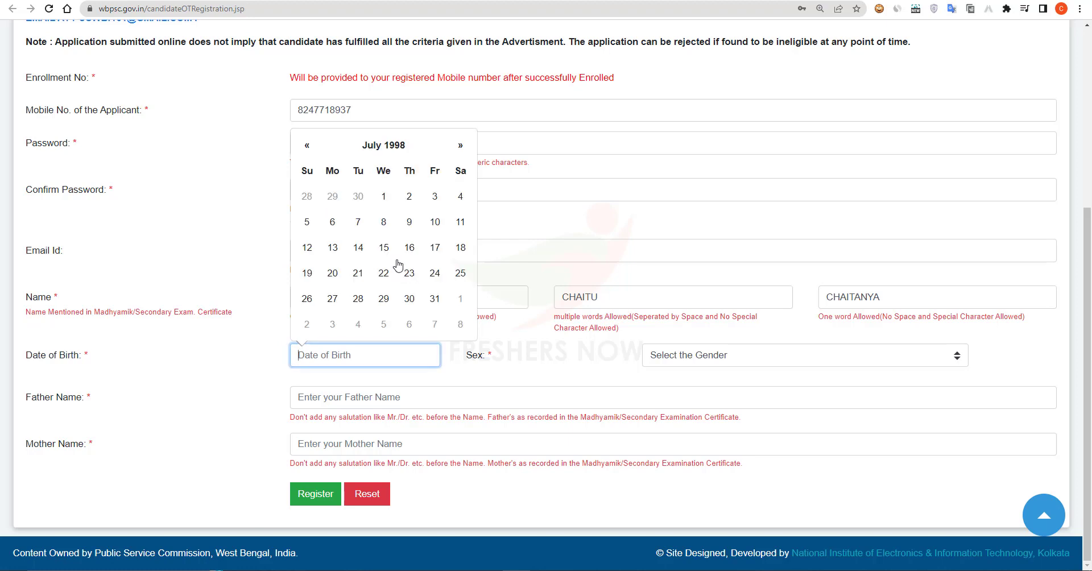
left_click(357, 248)
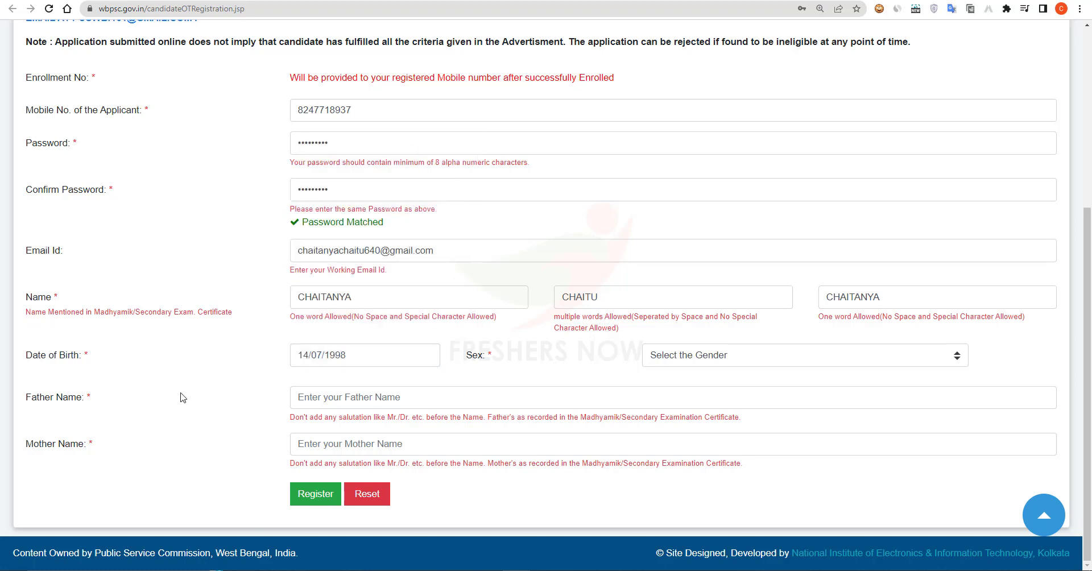
Set sex to Male, enter the father's and mother's names, and submit the registration
left_click(709, 361)
left_click(710, 380)
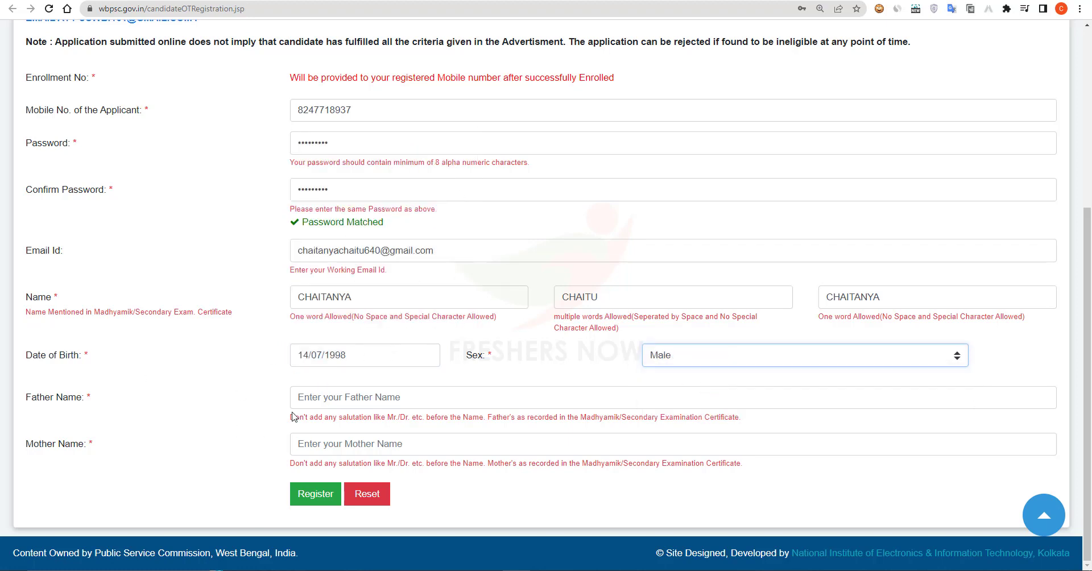
left_click(380, 398)
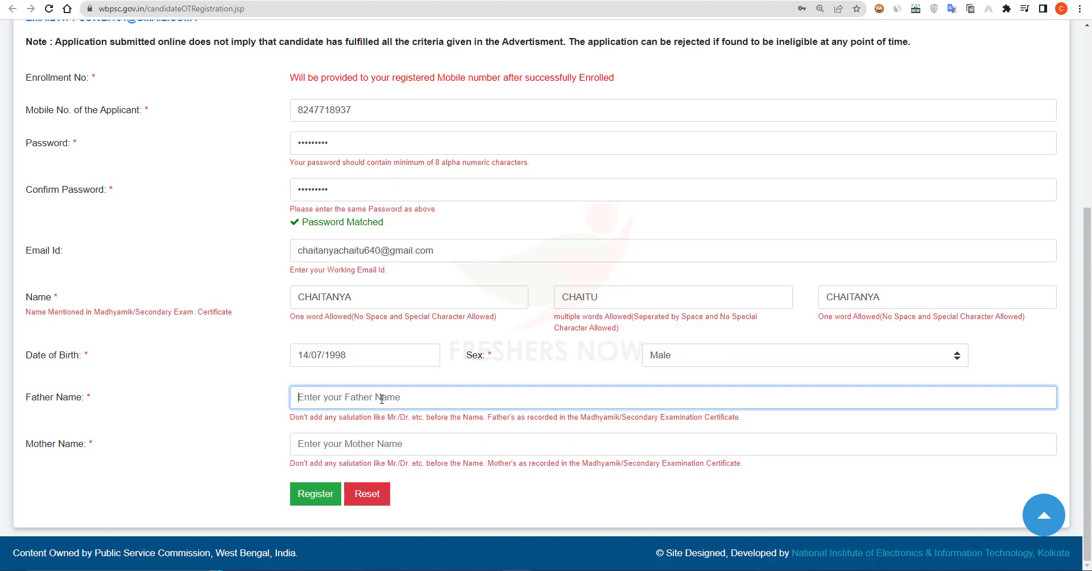
type("NAGARJUNA")
left_click(367, 447)
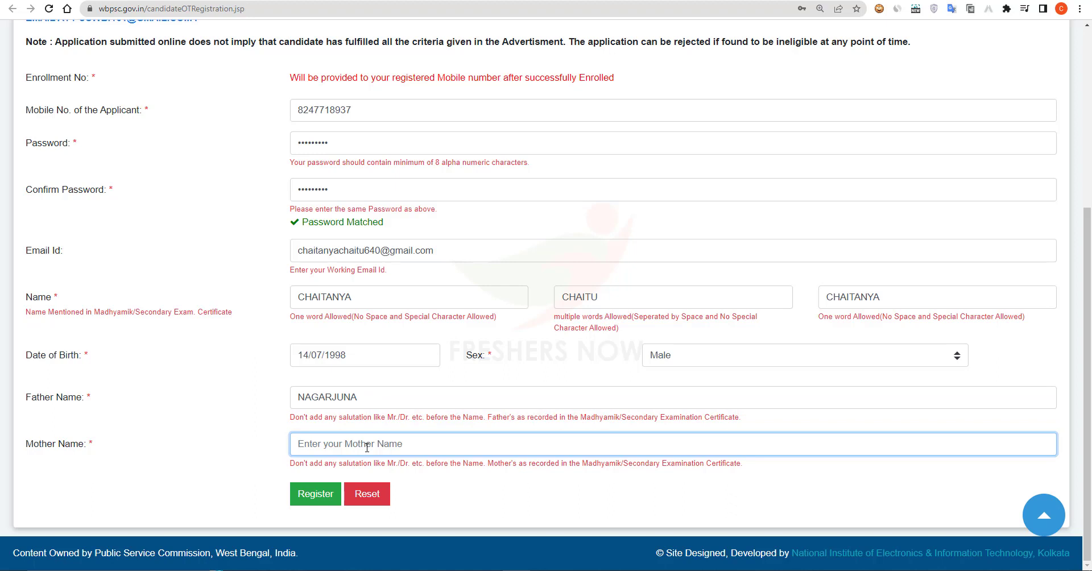
type("AMAI")
left_click(316, 499)
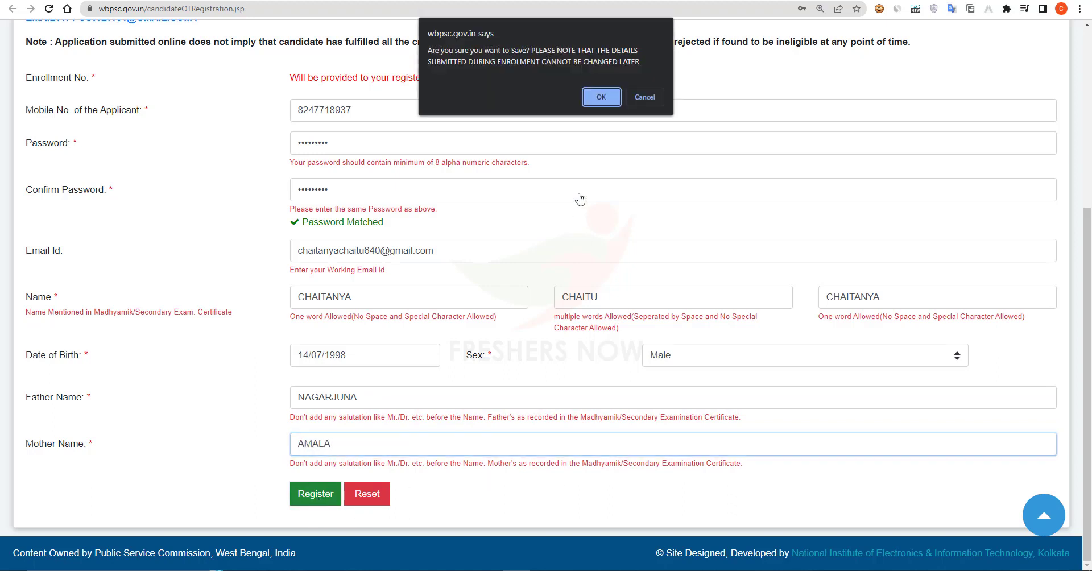
Confirm saving, enter and validate the mobile OTP, then acknowledge the success message
left_click(600, 98)
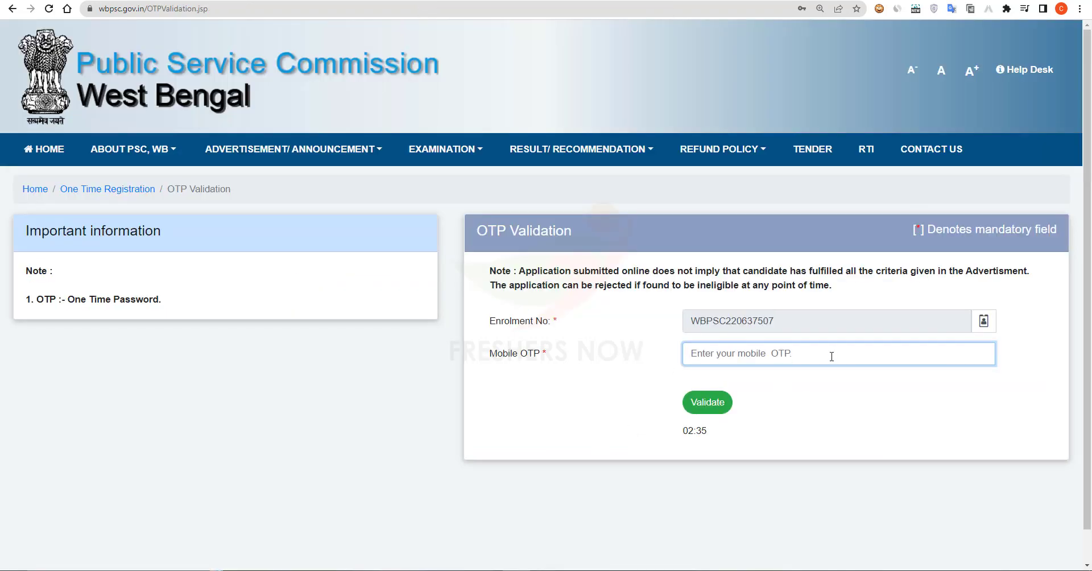
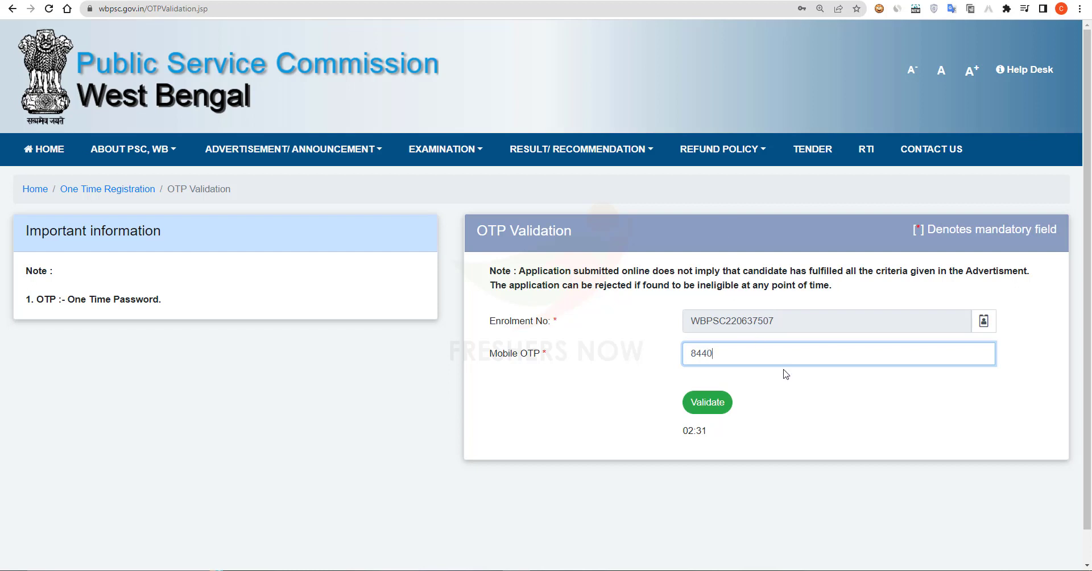
left_click(707, 402)
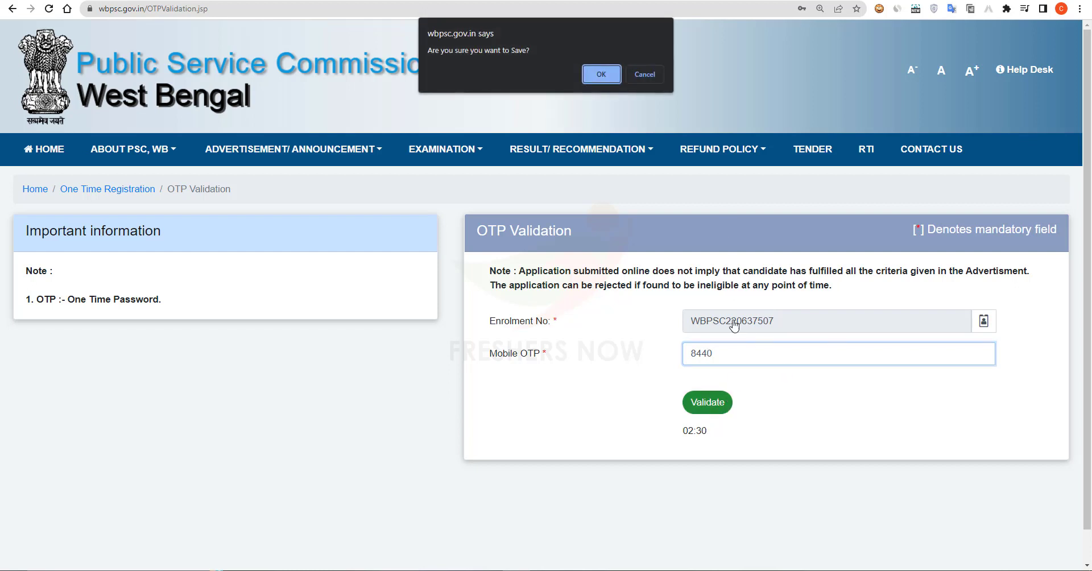
left_click(601, 77)
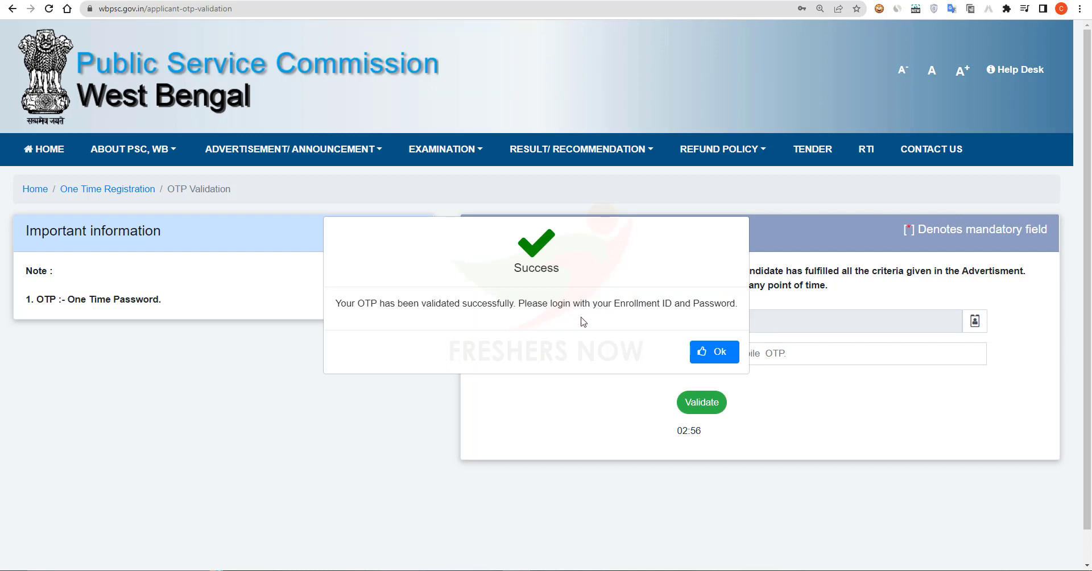
left_click(720, 353)
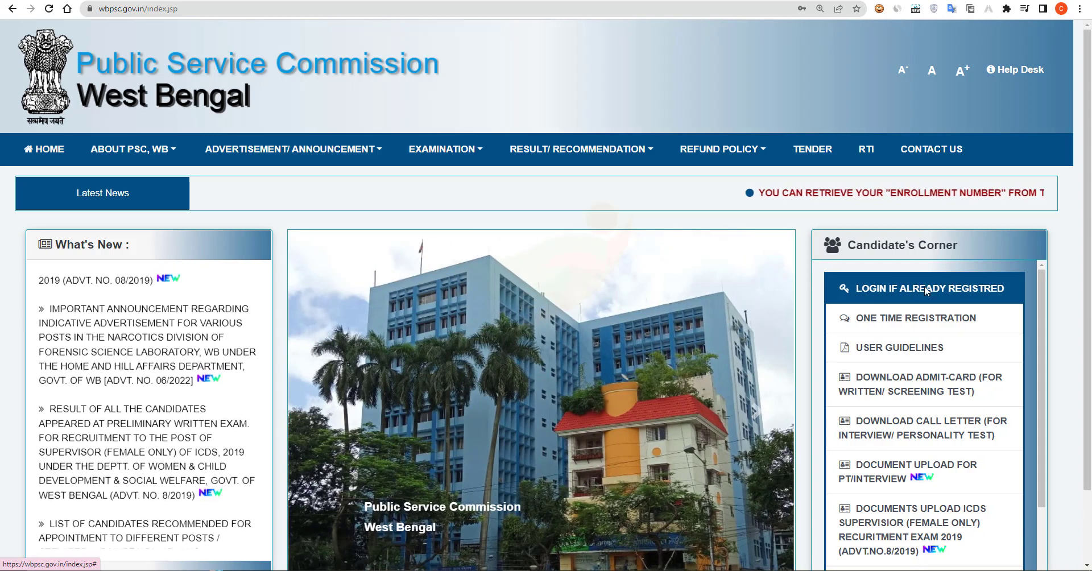
Sign in with the enrollment number and captcha, dismissing Chrome's save-password prompt
left_click(925, 288)
left_click(465, 207)
key("ctrl+a")
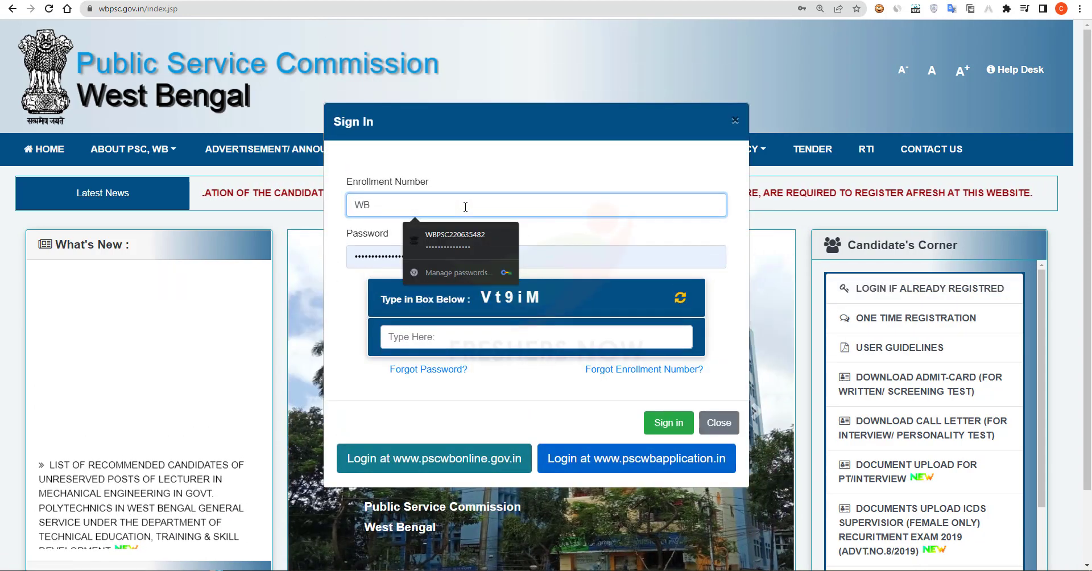
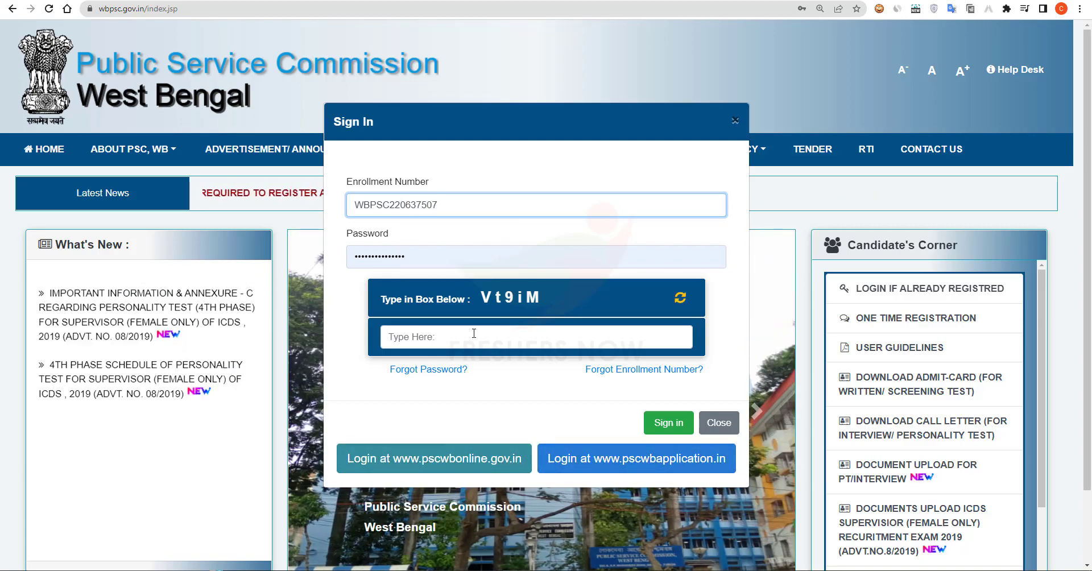
left_click(487, 342)
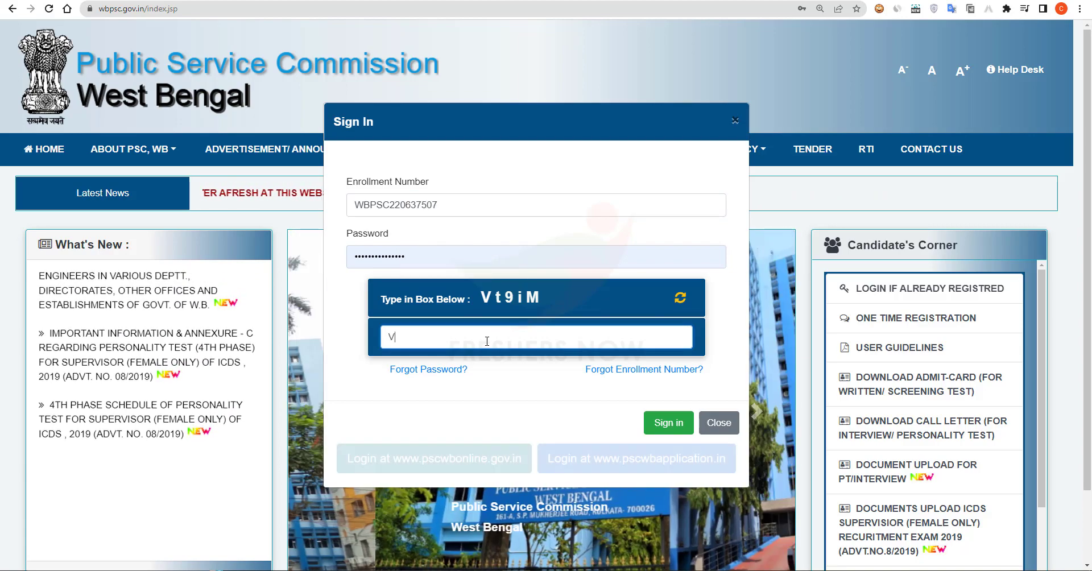
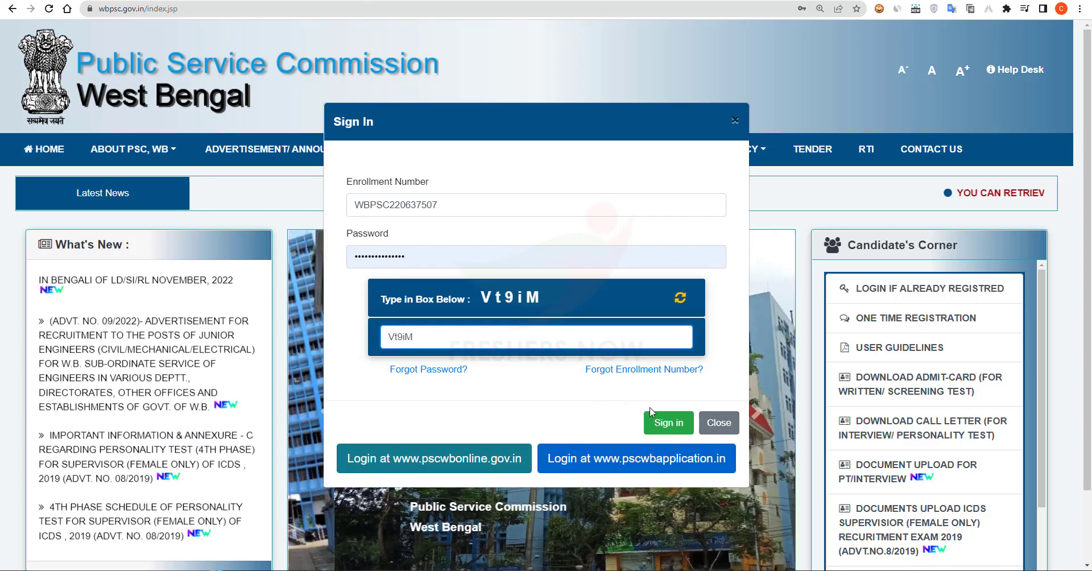
left_click(666, 425)
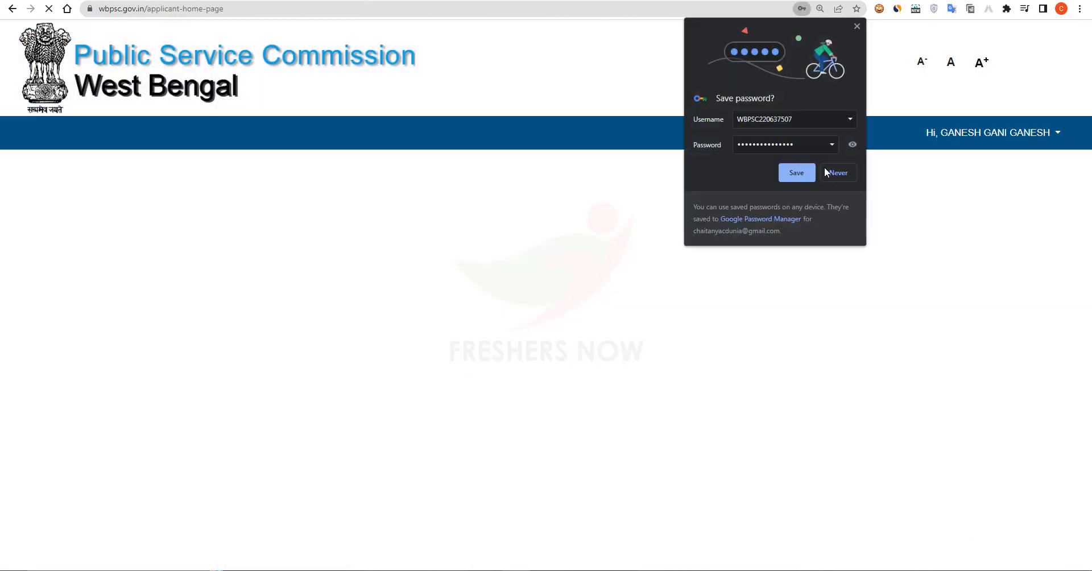
left_click(797, 177)
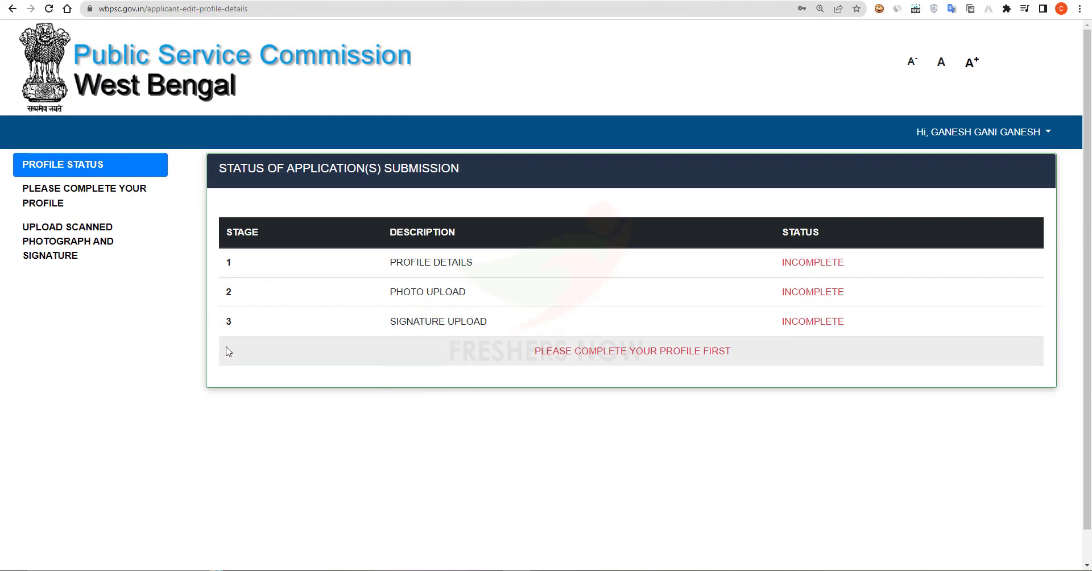
In the profile form, set category to SCHEDULED CASTES (SC) and benchmark disability to NO
left_click(73, 204)
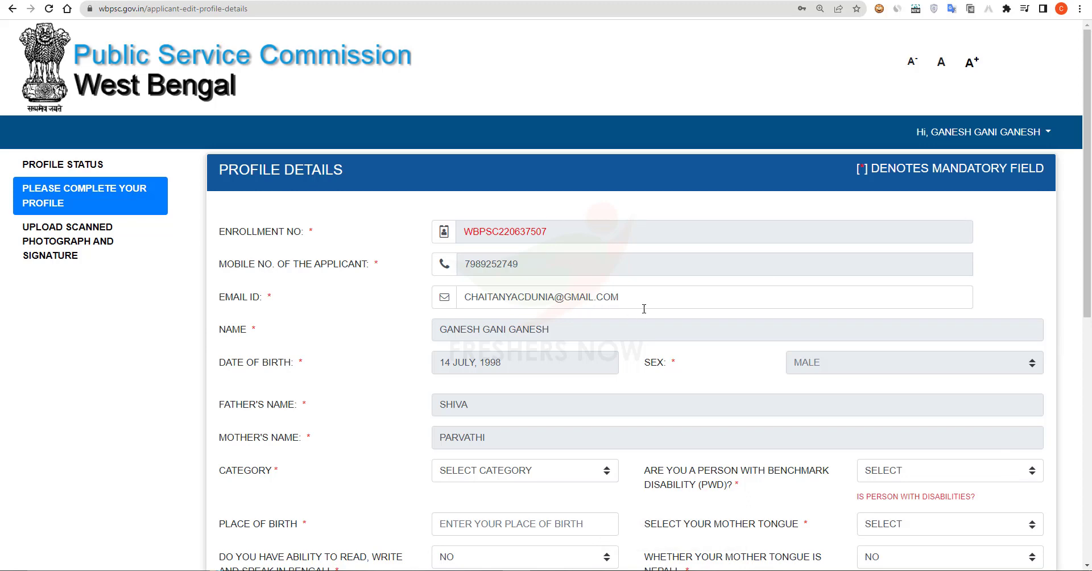
scroll(622, 287, "down", 3)
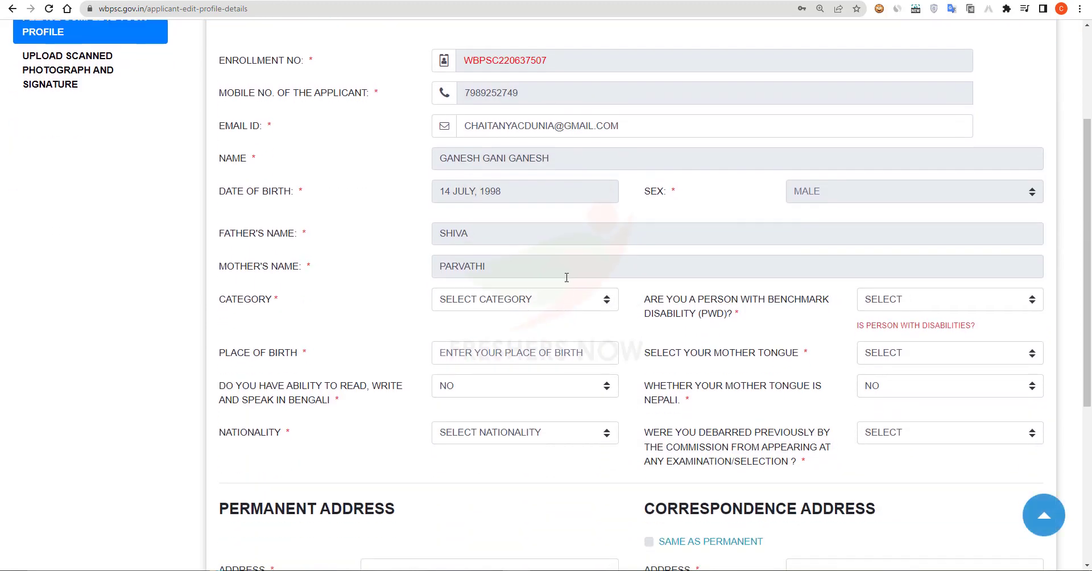
scroll(567, 277, "down", 2)
left_click(519, 186)
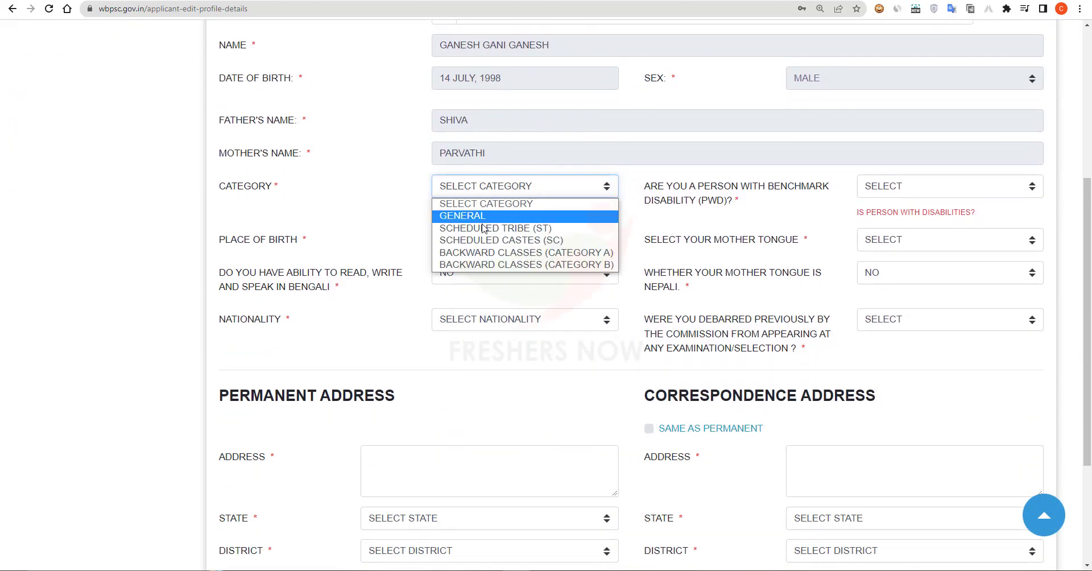
left_click(521, 242)
scroll(798, 252, "up", 1)
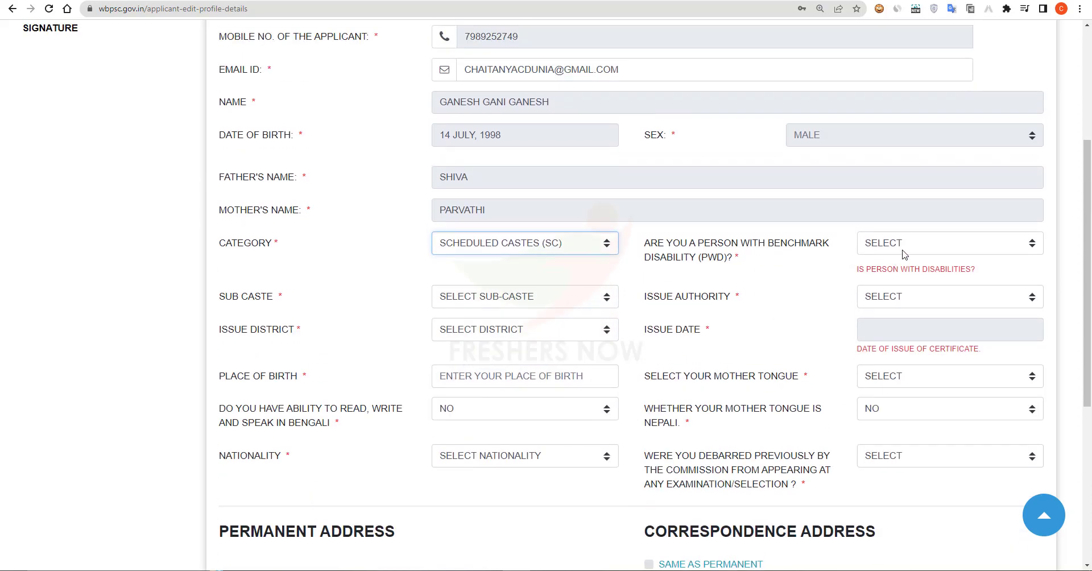
left_click(899, 249)
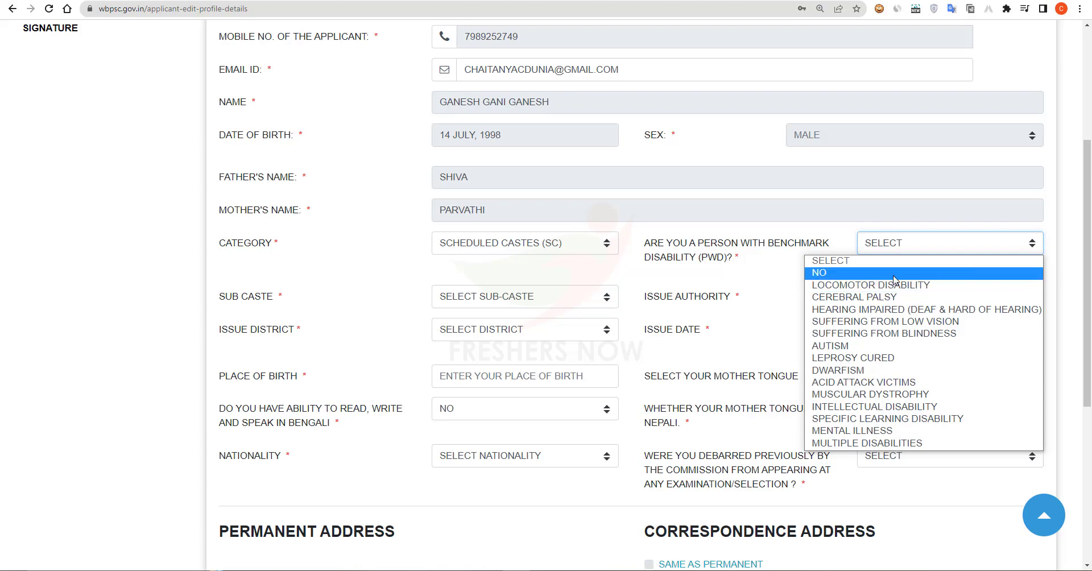
left_click(896, 272)
Set sub caste BALMIKI, issue authority SUB DIVISIONAL OFFICER and issue district HOWRAH
left_click(519, 304)
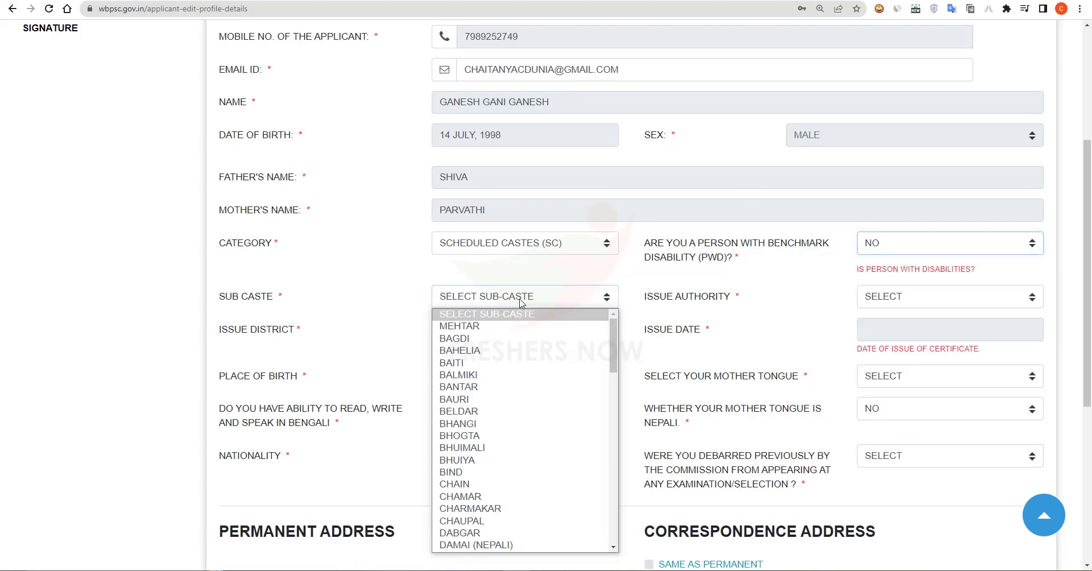
left_click(489, 378)
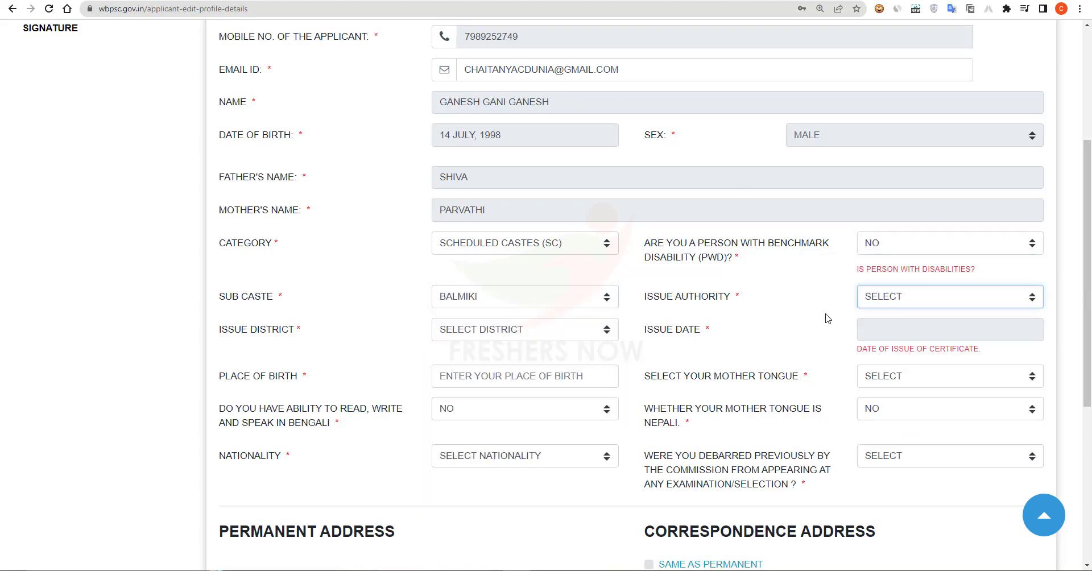
left_click(910, 304)
left_click(914, 322)
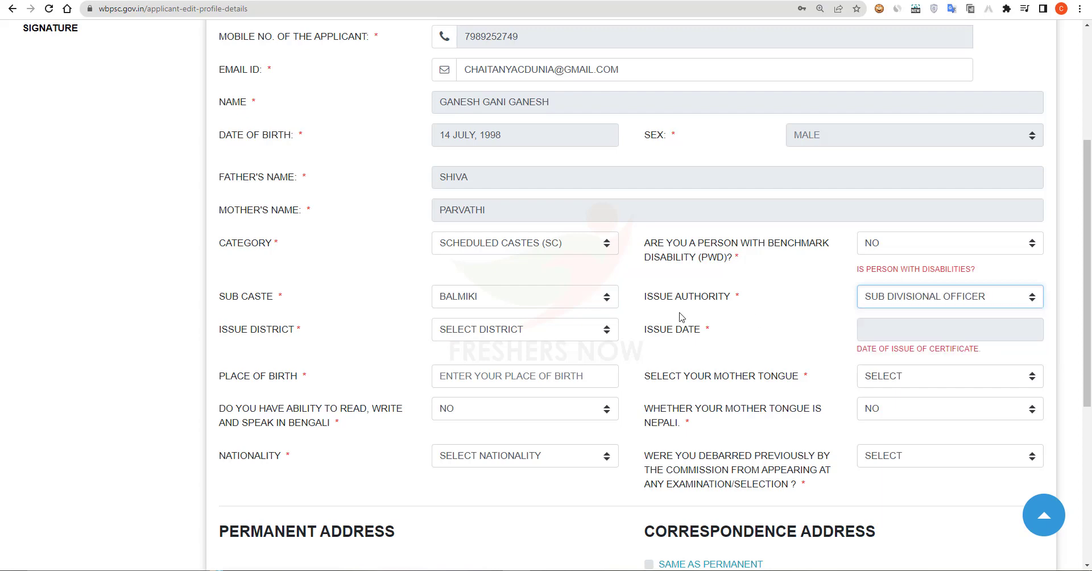
left_click(529, 336)
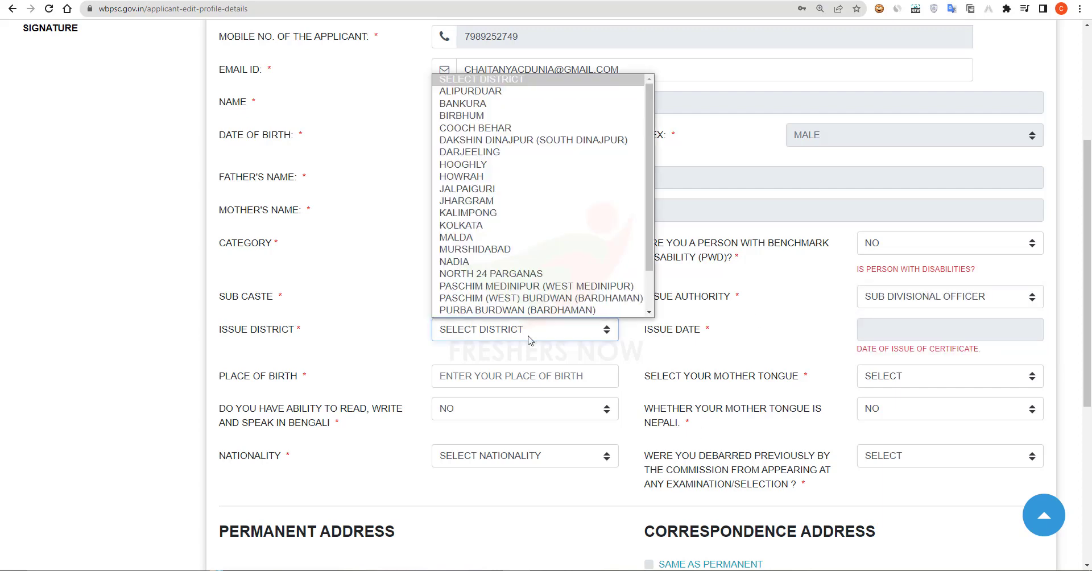
left_click(522, 182)
Set the caste certificate issue date to 18 October 2006
left_click(925, 329)
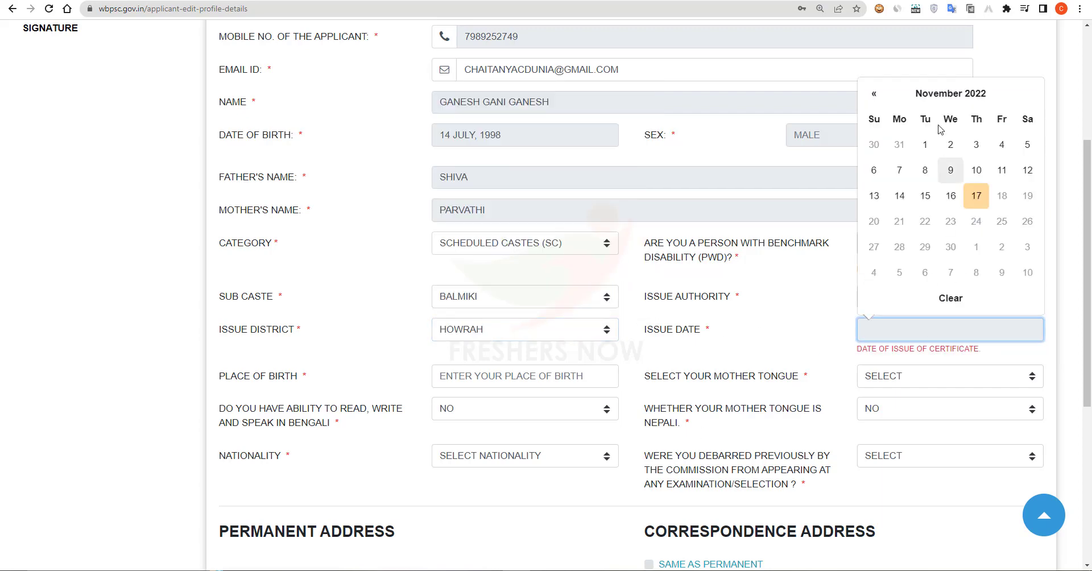
left_click(947, 96)
left_click(962, 124)
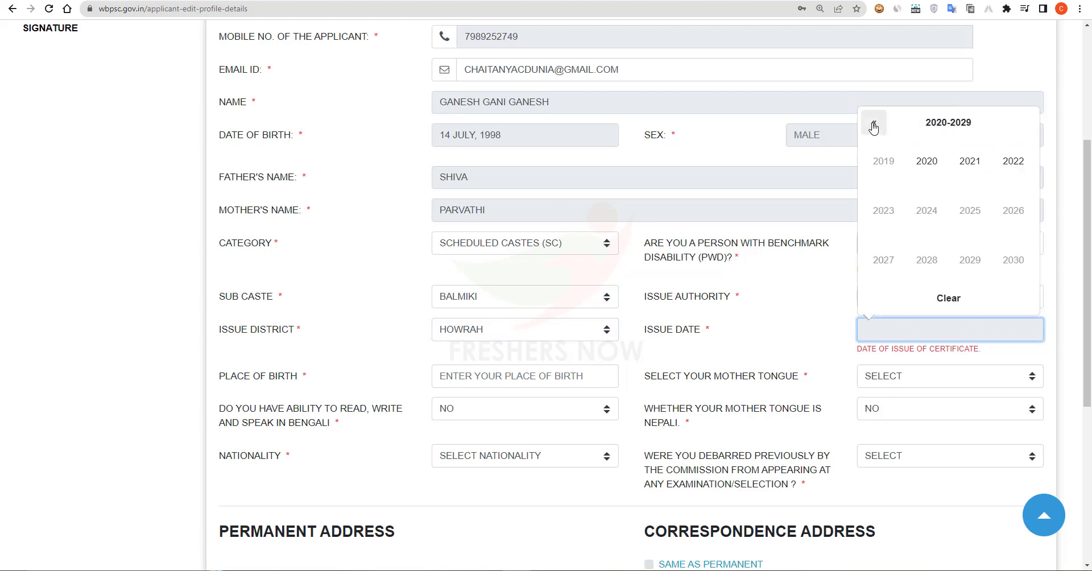
left_click(874, 125)
left_click(874, 124)
left_click(1013, 211)
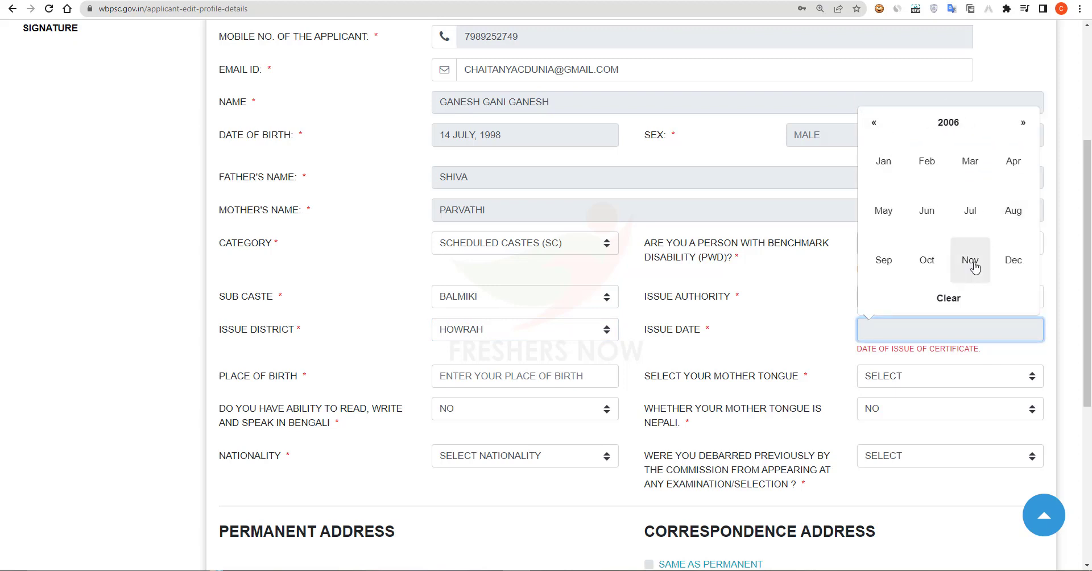
left_click(927, 260)
left_click(951, 220)
Enter birthplace VIJAYAWADA, mother tongue TELUGU, and answer NO to the Bengali and Nepali questions
scroll(482, 324, "down", 1)
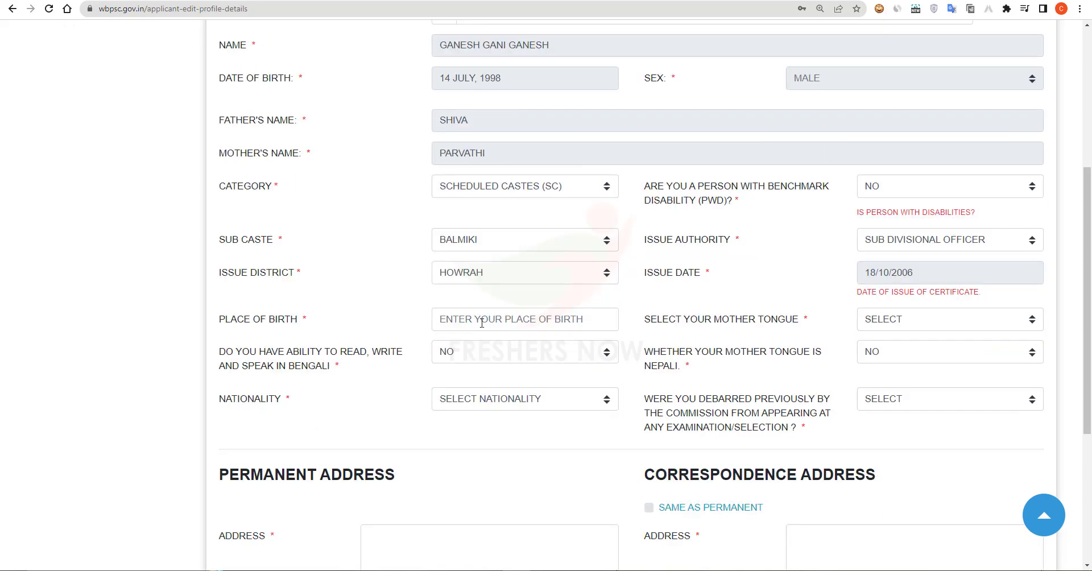
left_click(482, 323)
type("VIJAYAWADA")
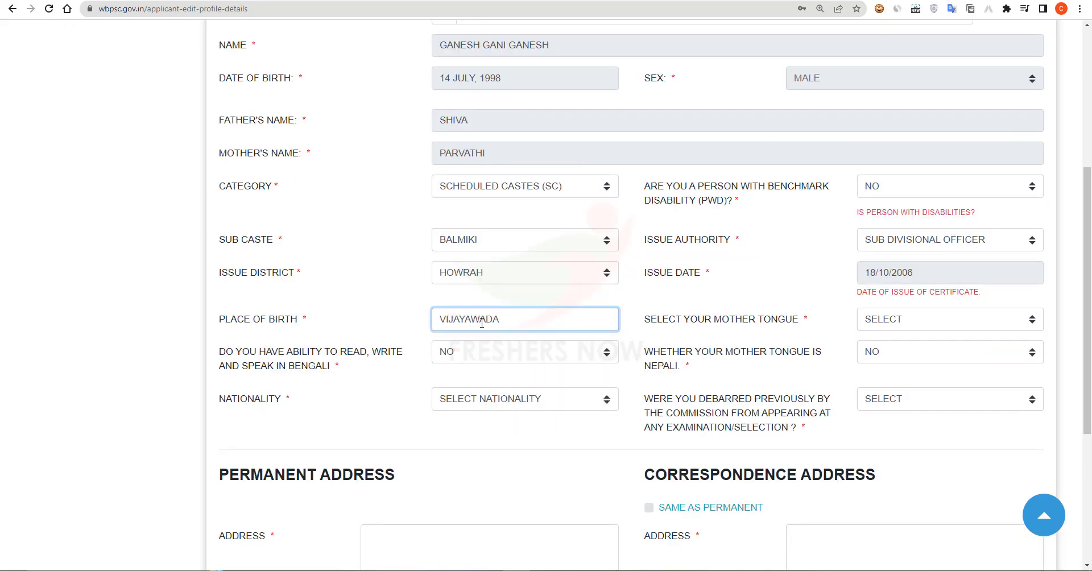
left_click(924, 327)
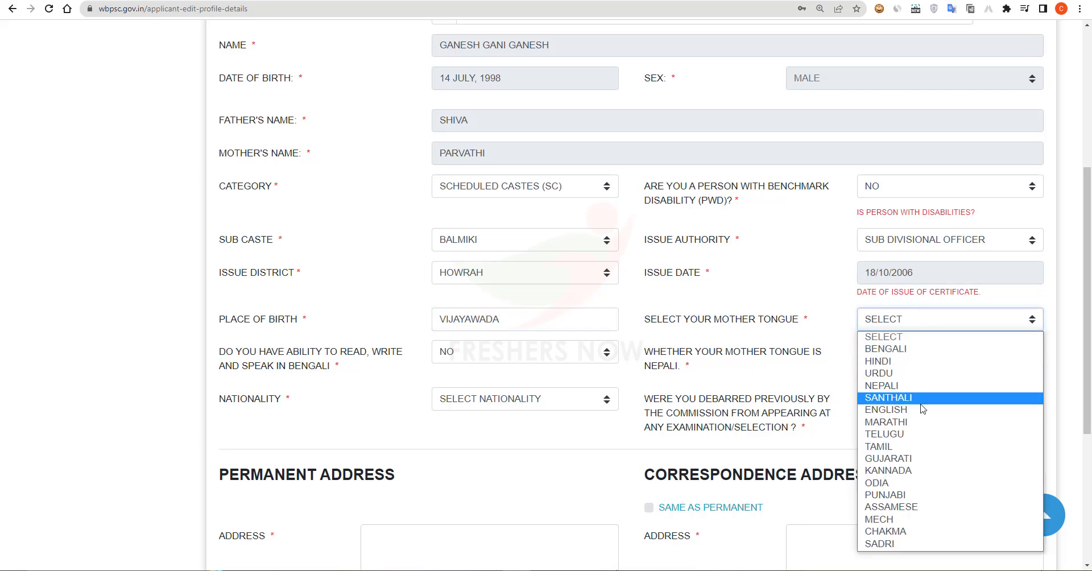
left_click(930, 434)
left_click(494, 359)
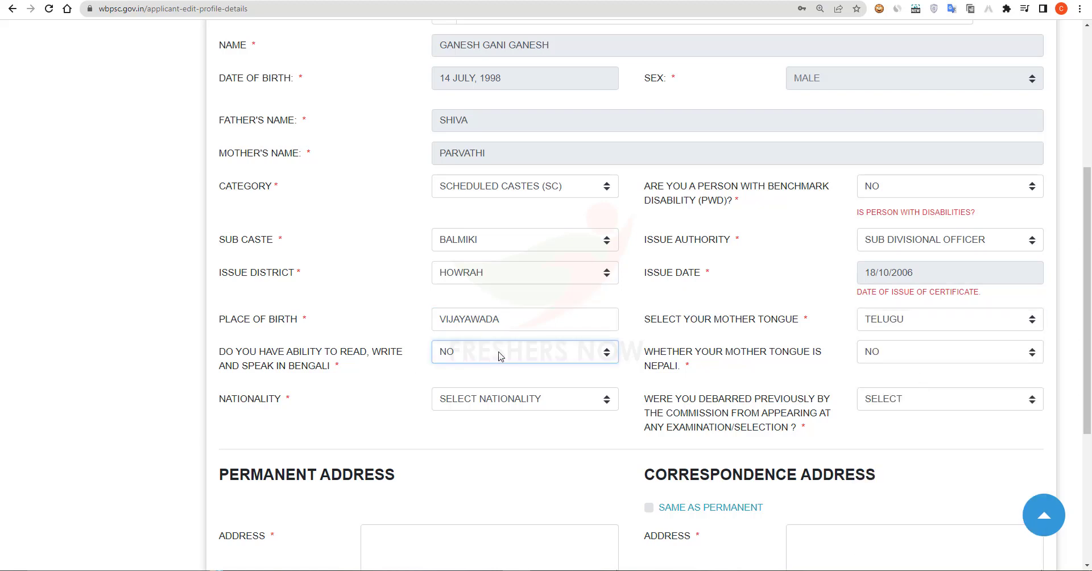
left_click(499, 356)
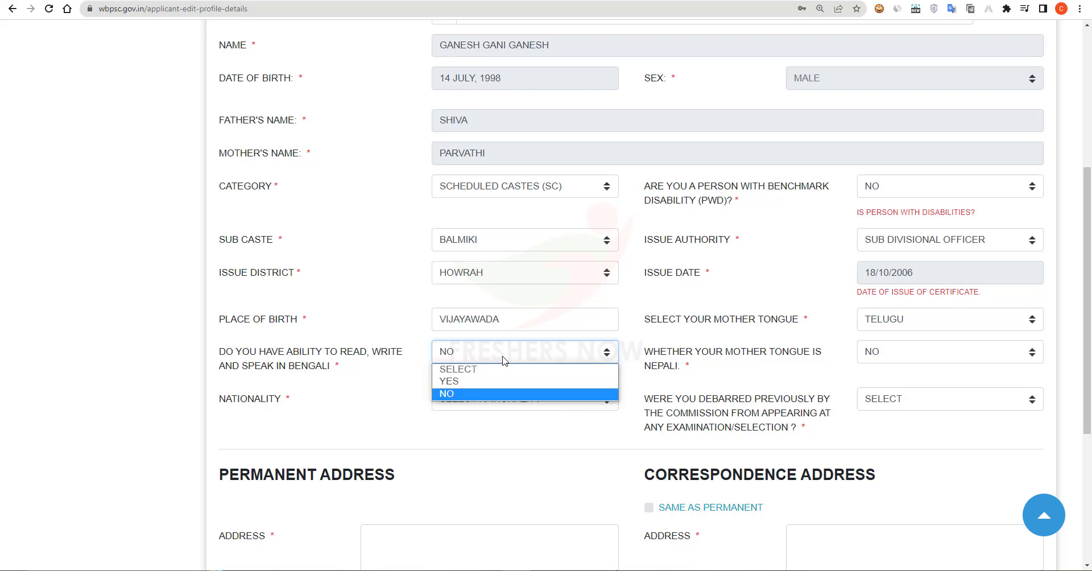
left_click(511, 395)
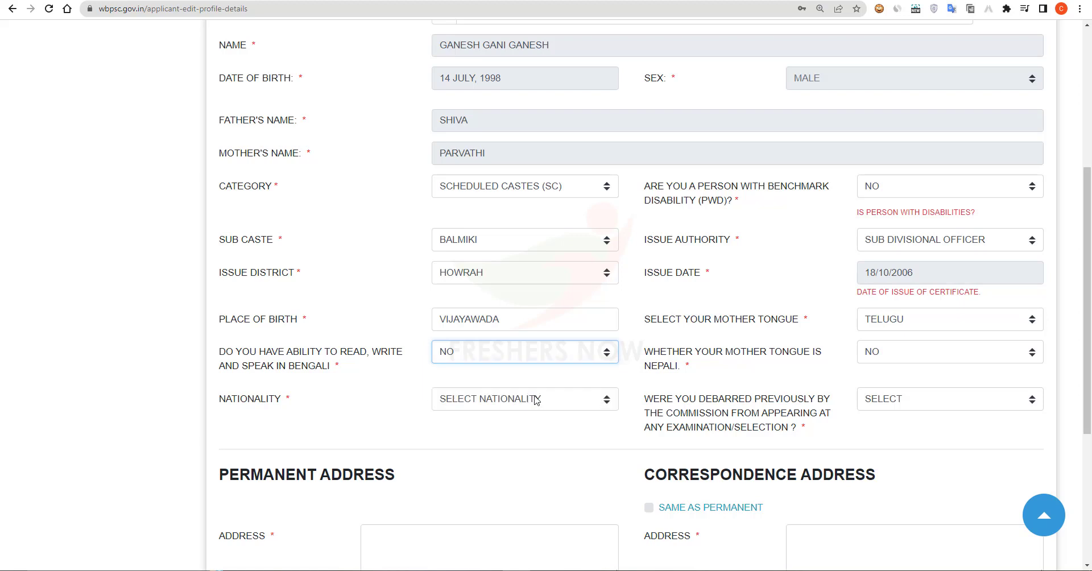
left_click(922, 357)
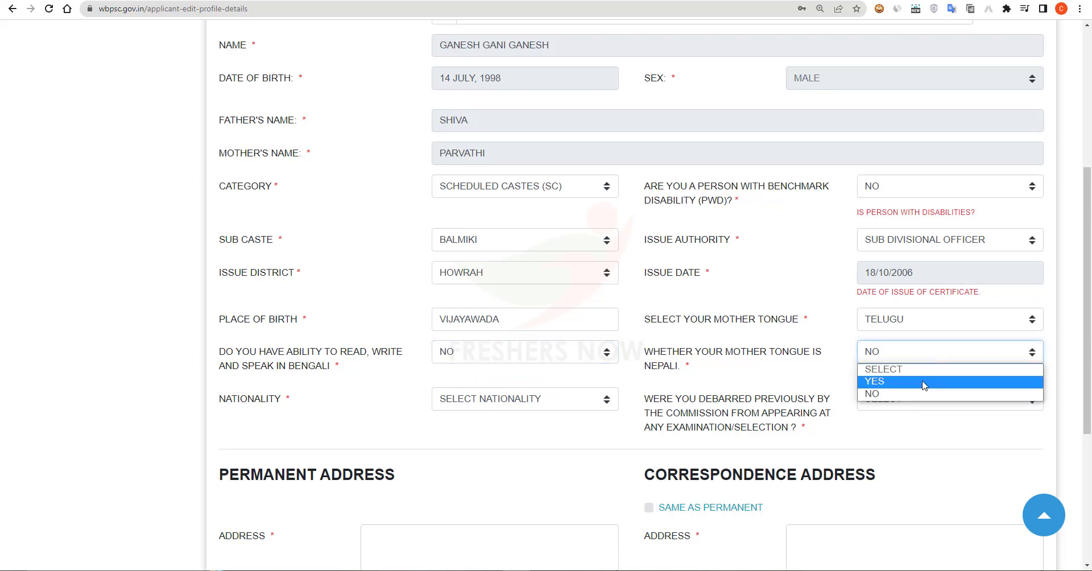
left_click(923, 395)
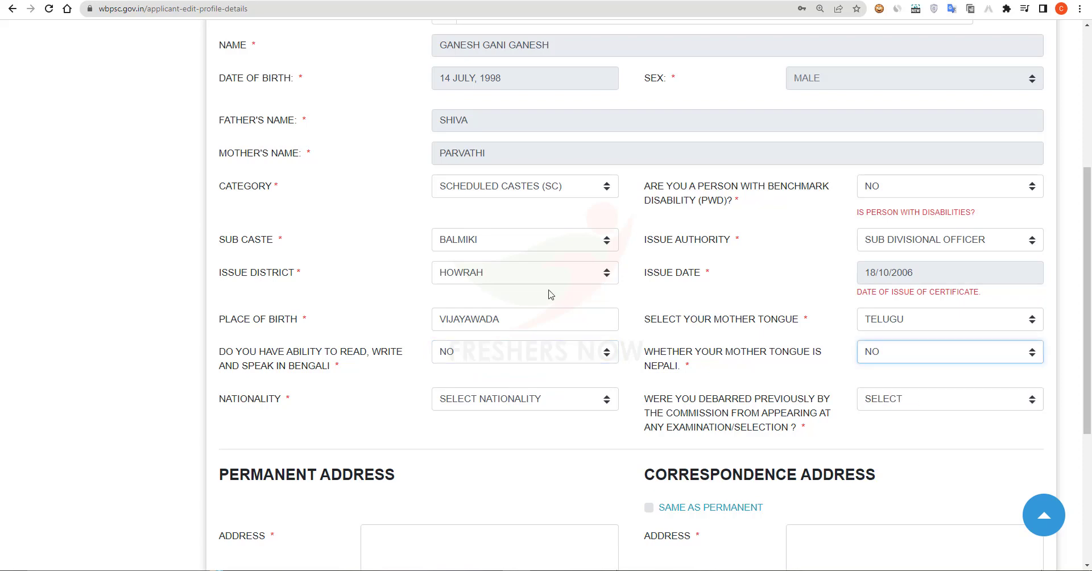
scroll(495, 373, "down", 2)
left_click(495, 286)
Set nationality to INDIAN BY BIRTH and previous debarment to NO
left_click(487, 313)
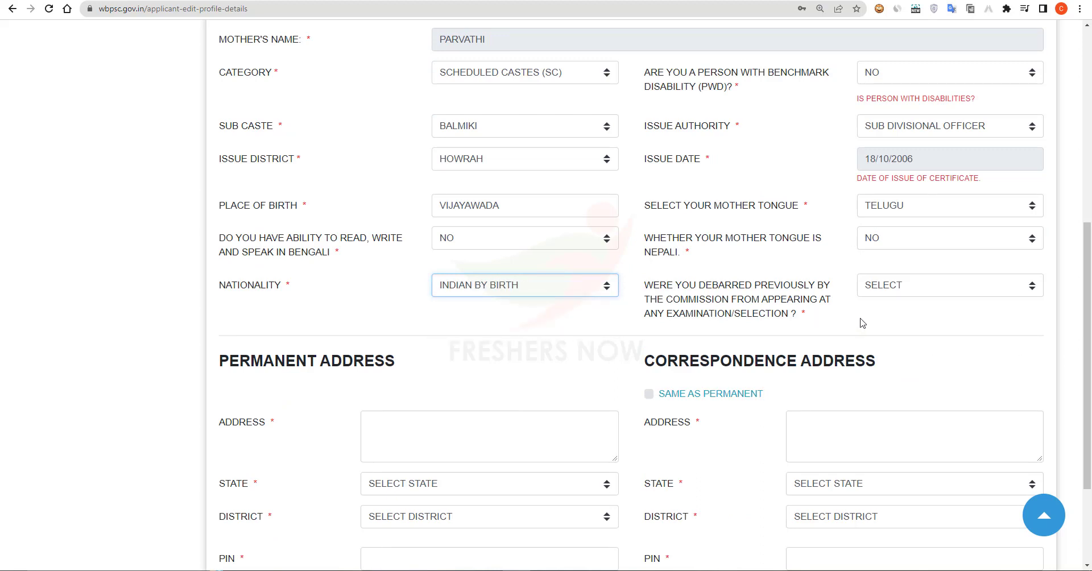
left_click(909, 297)
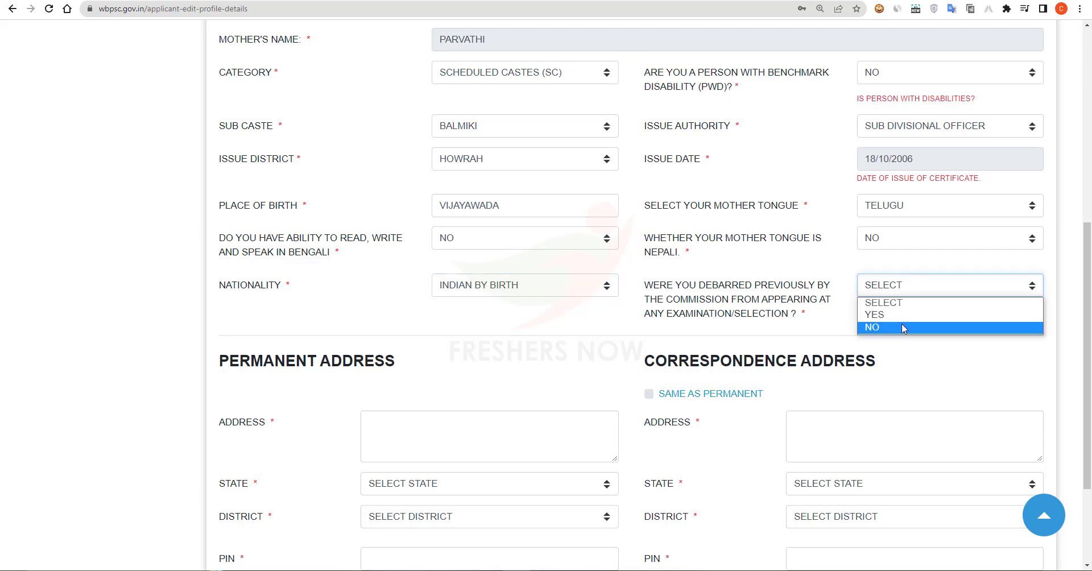
left_click(902, 328)
scroll(565, 317, "down", 3)
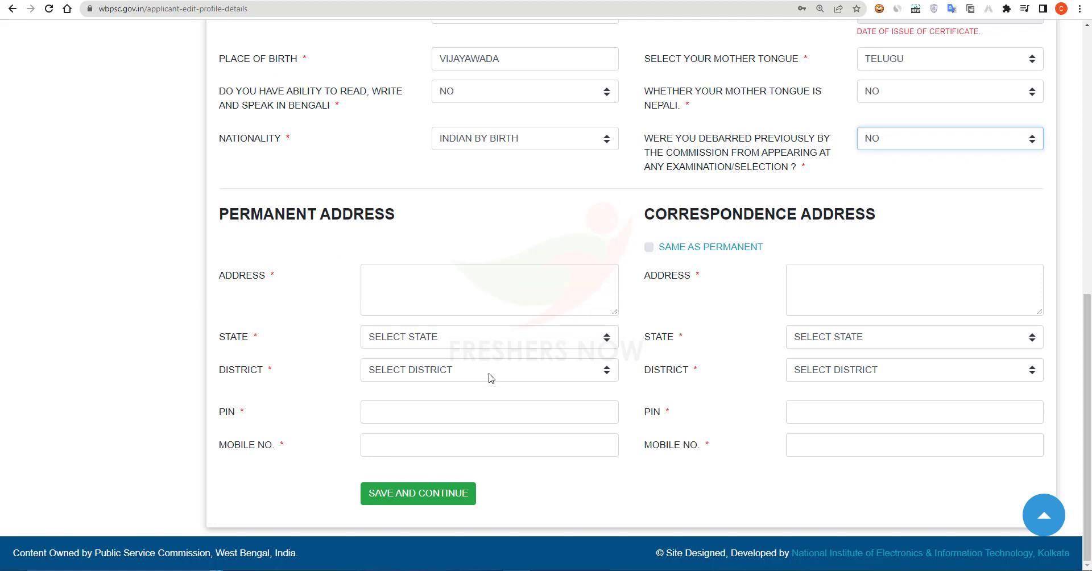
Fill the permanent address with state ANDHRA PRADESH, district KRISHNA, PIN code and mobile number
left_click(478, 295)
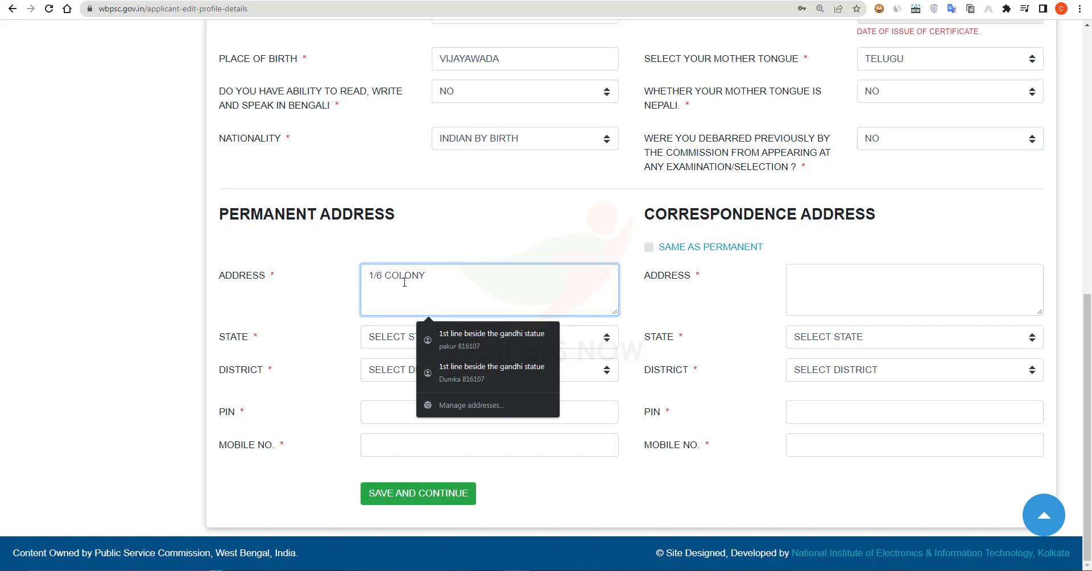
left_click(387, 337)
left_click(398, 112)
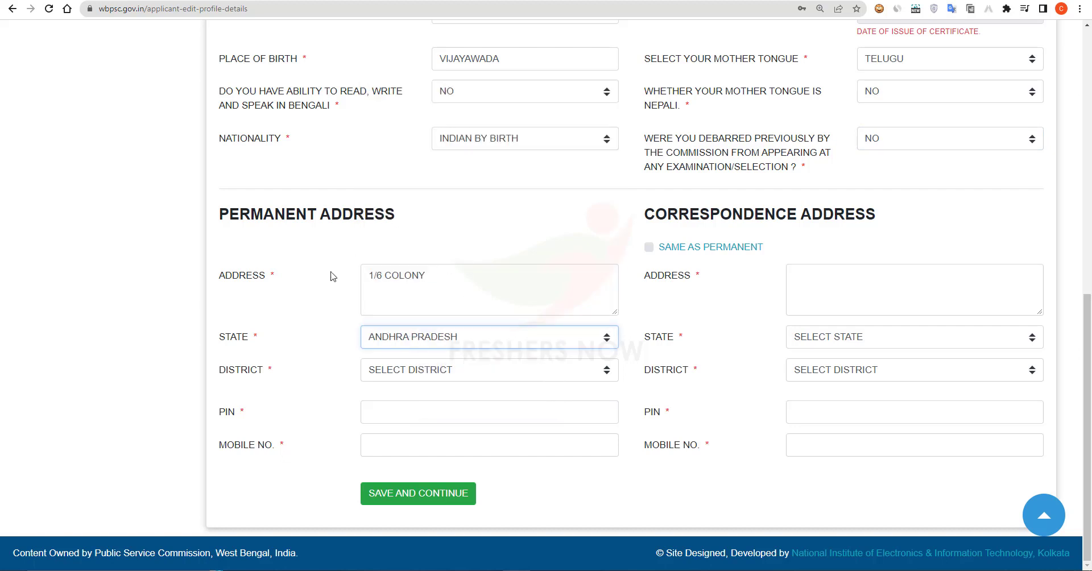
left_click(403, 373)
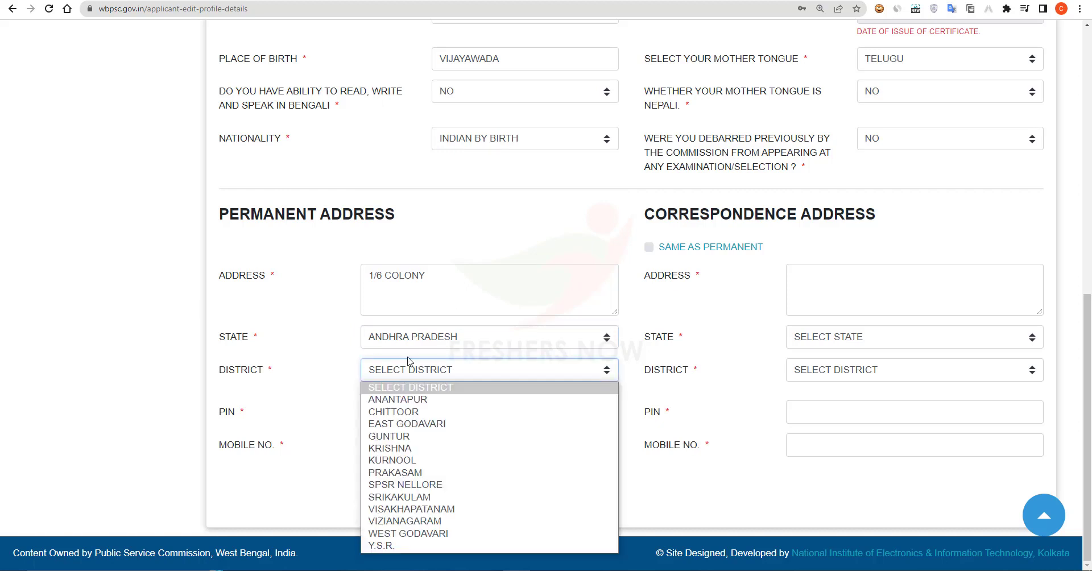
left_click(431, 450)
left_click(429, 413)
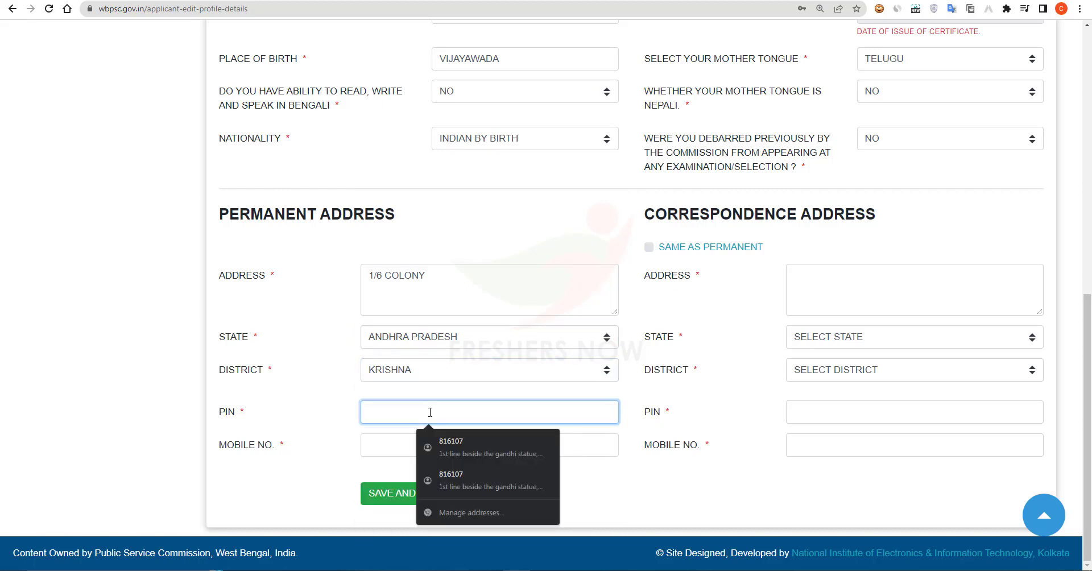
type("520012")
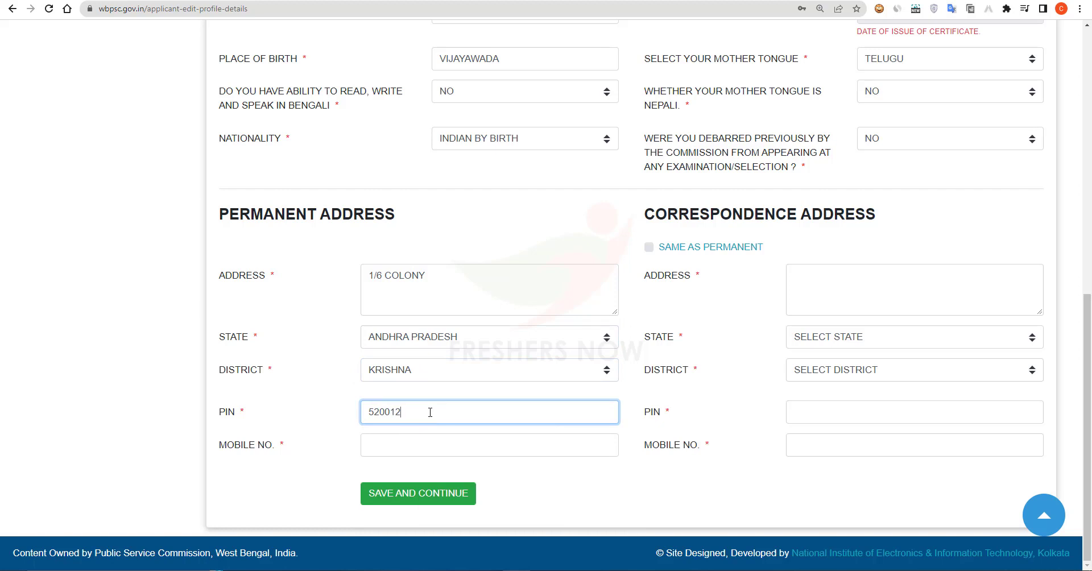
left_click(444, 445)
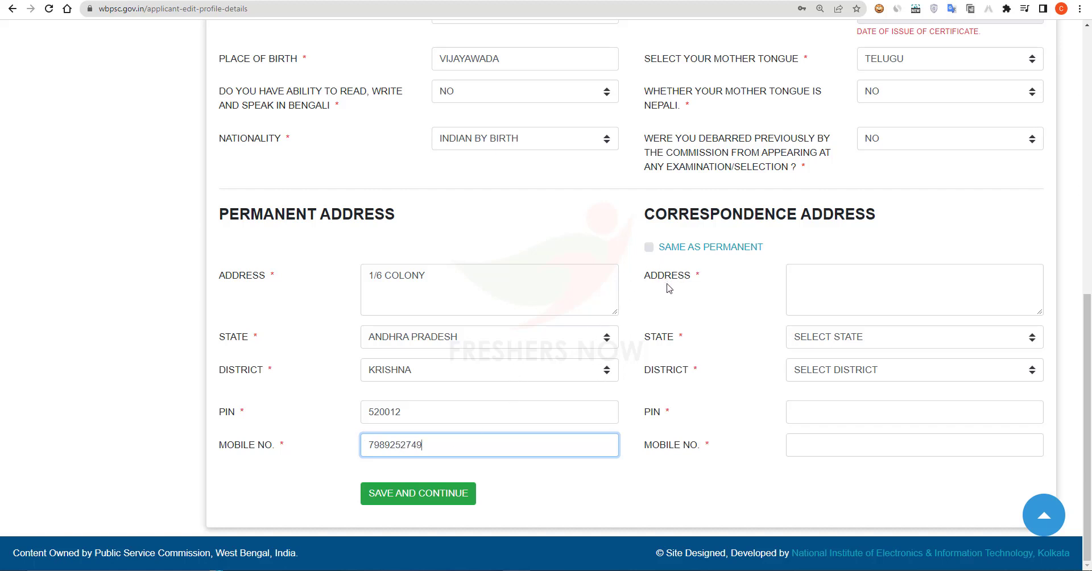
Copy the permanent address to correspondence address and save the profile details
left_click(650, 248)
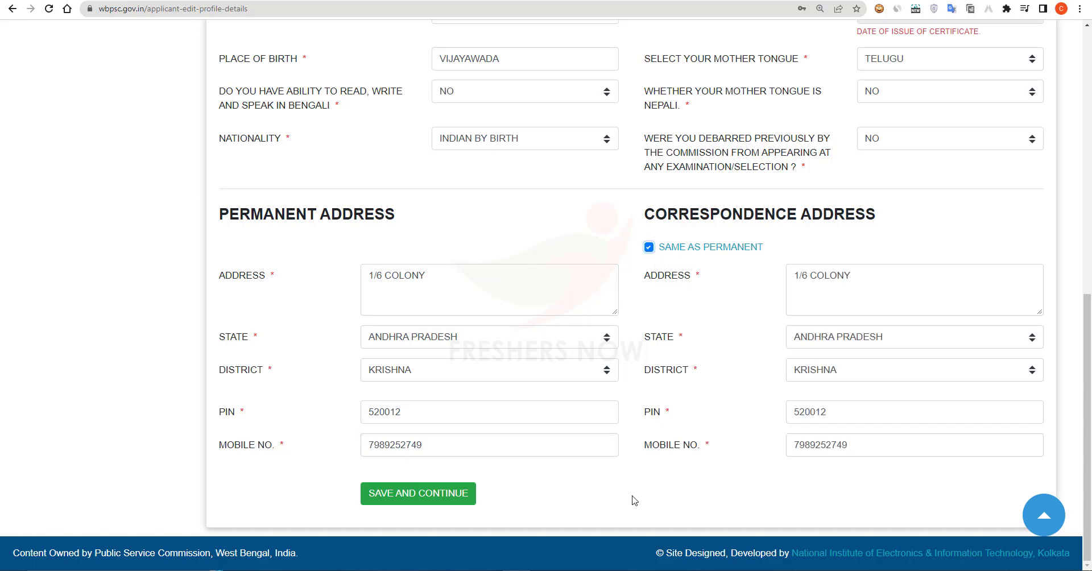
left_click(447, 499)
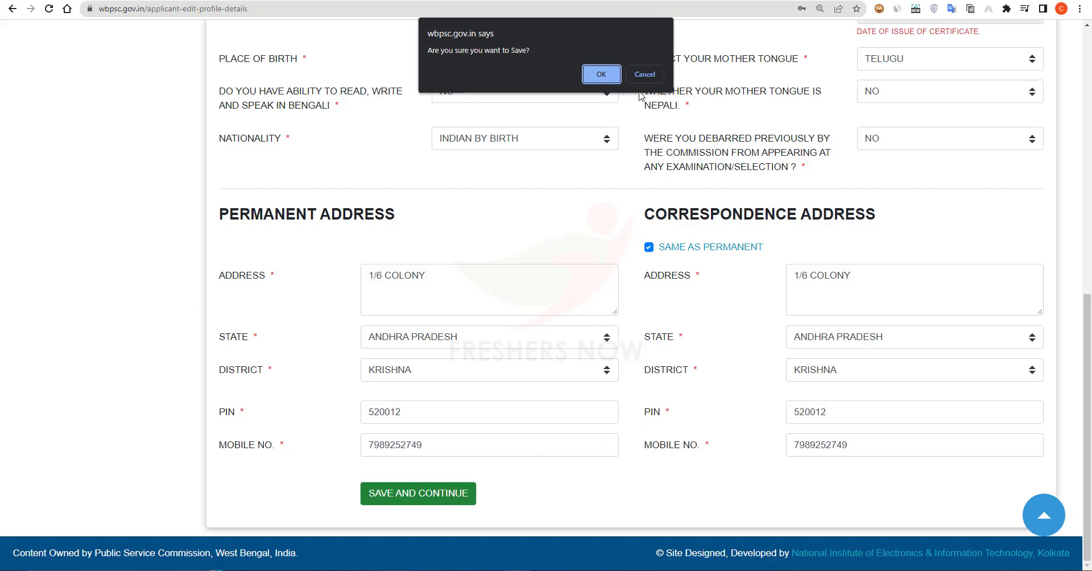
left_click(598, 76)
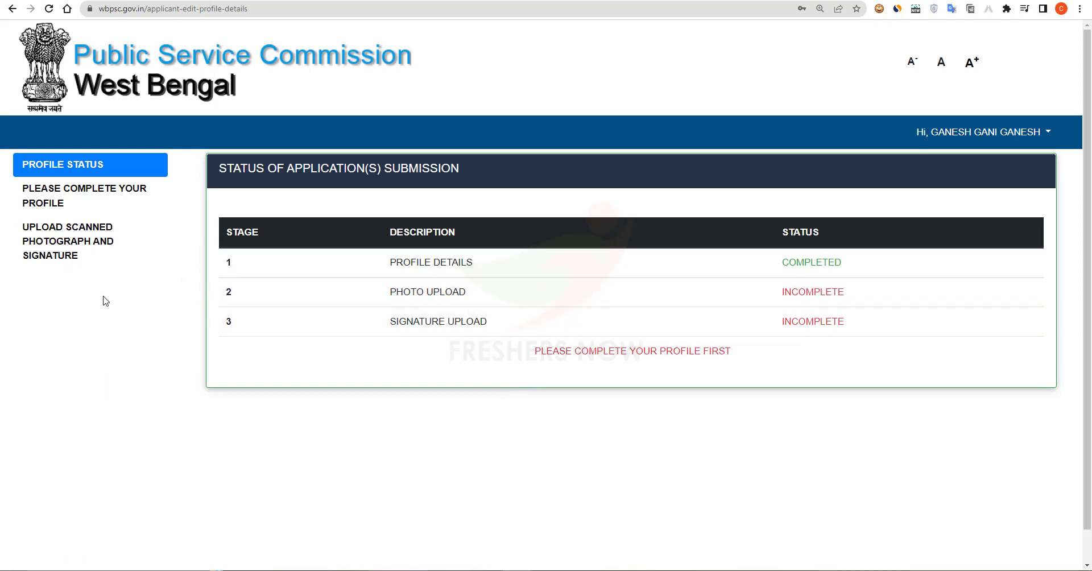
Upload Photo.jpg as the applicant's photograph
left_click(62, 249)
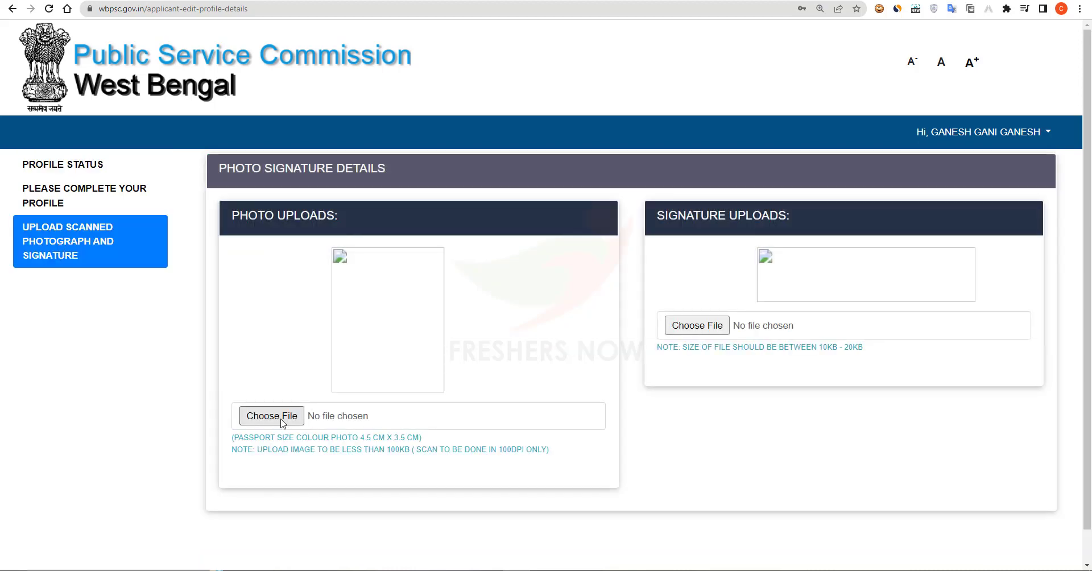
left_click(282, 422)
double_click(423, 225)
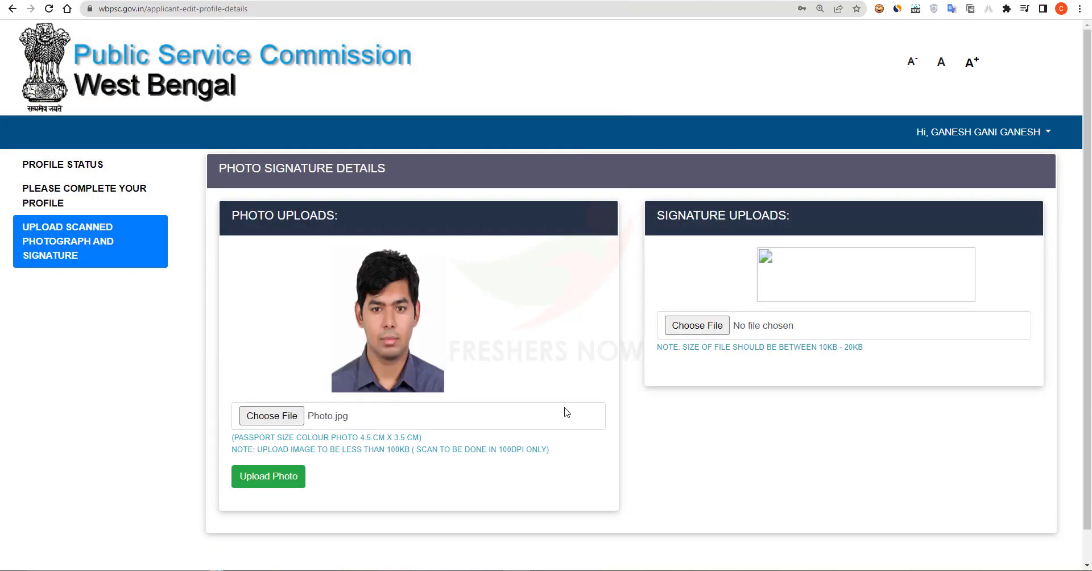
left_click(287, 480)
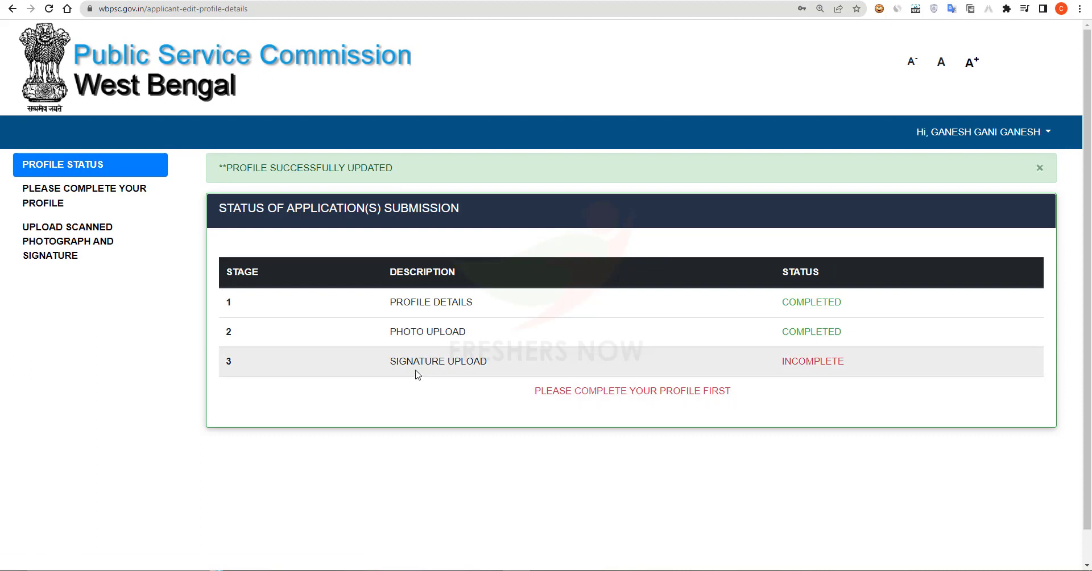
Upload sign.jpg as the signature and go to the applicant dashboard
left_click(76, 249)
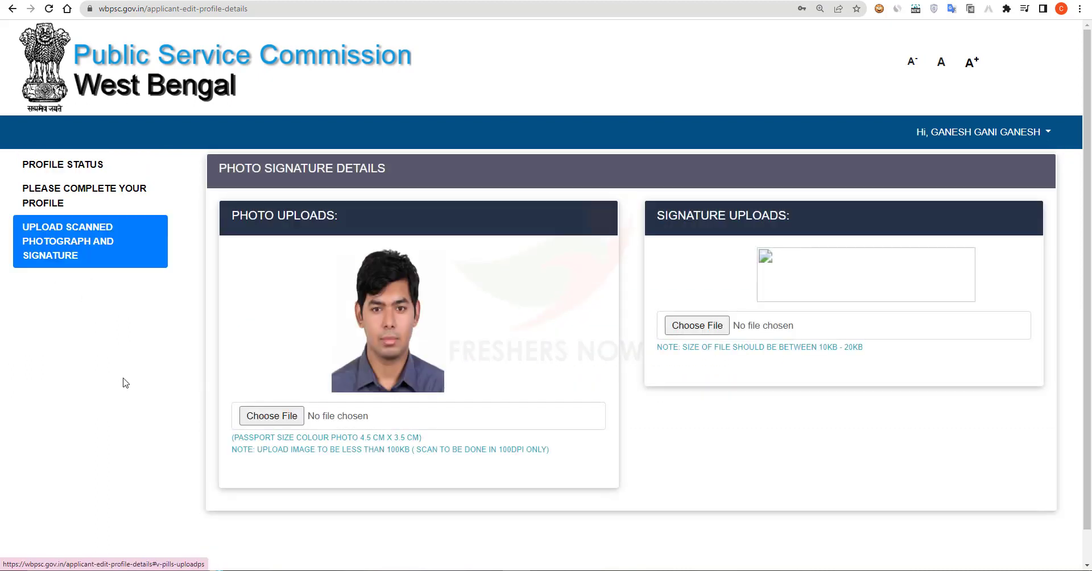
left_click(714, 326)
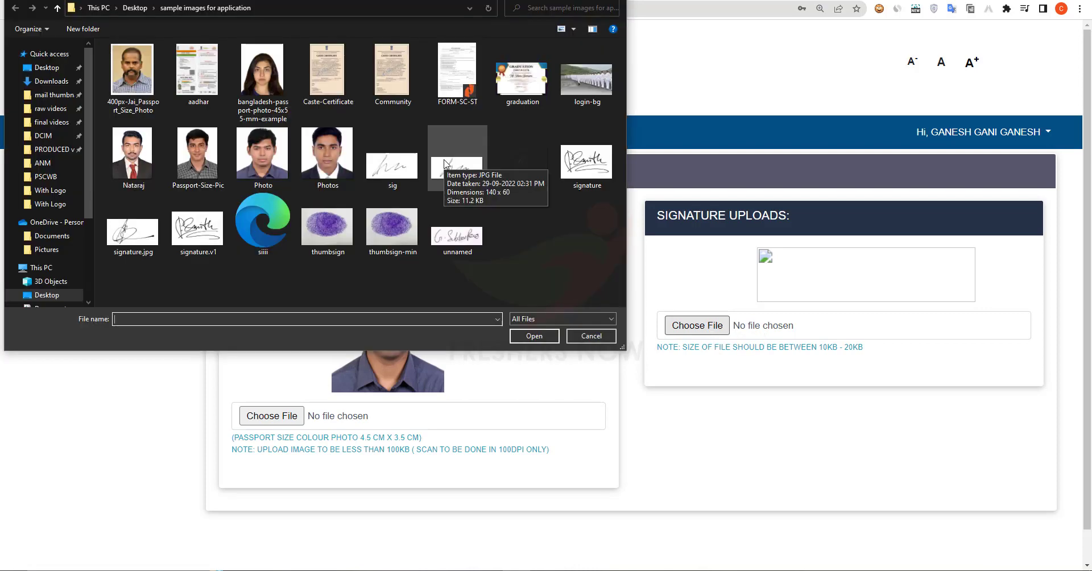
double_click(443, 156)
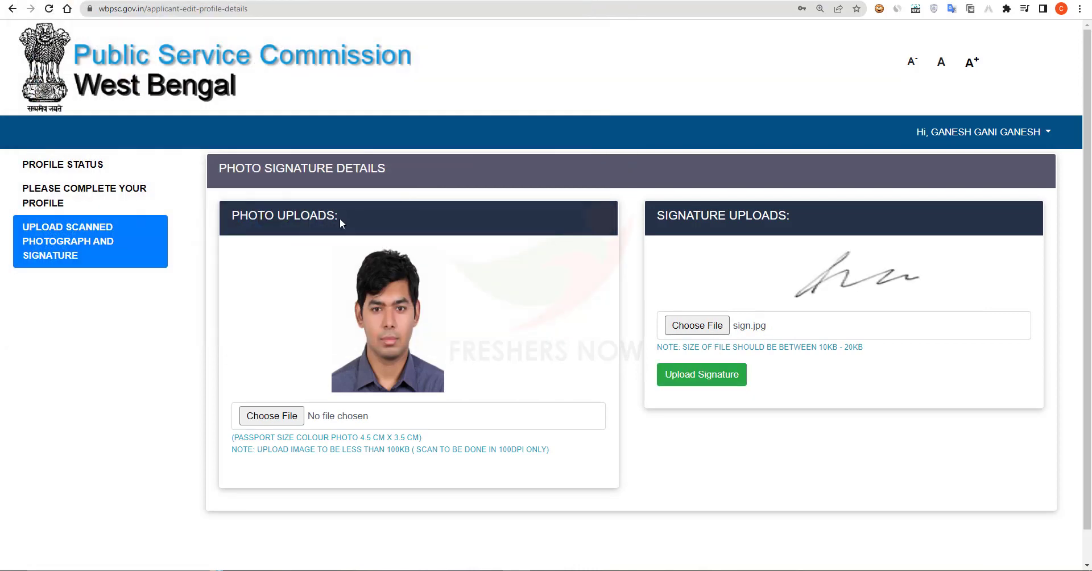
left_click(703, 375)
left_click(600, 83)
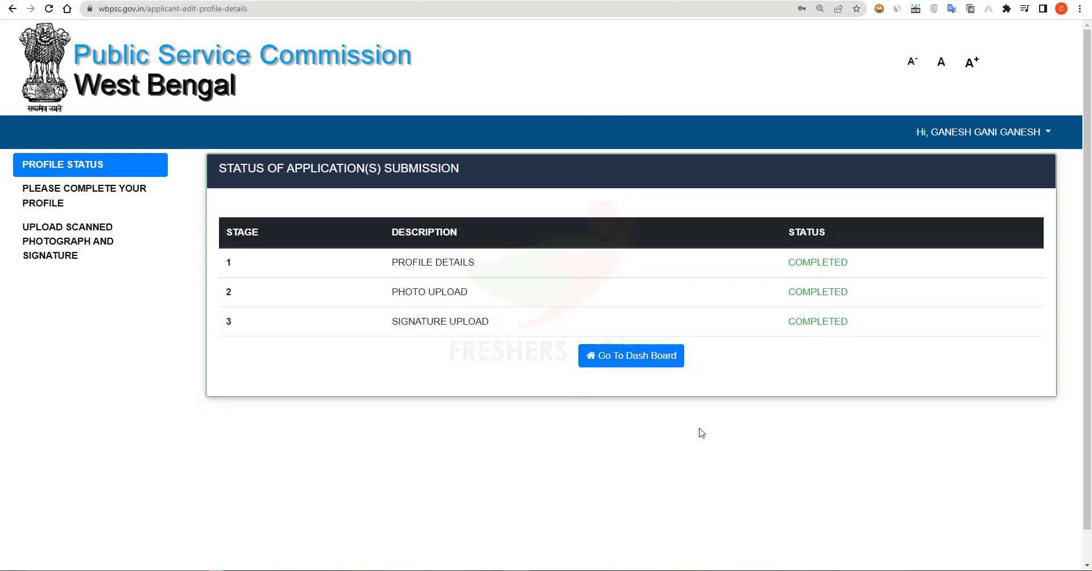
left_click(640, 362)
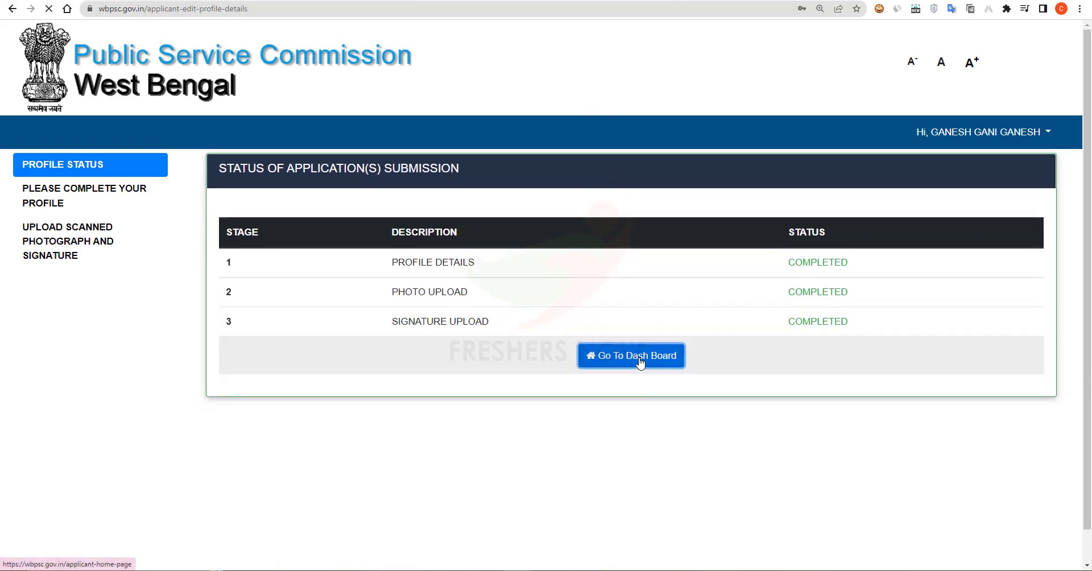
Select ADVT. NO. 07/2022 and the INSPECTOR OF FACTORIES post, then proceed to the eligibility check
left_click(419, 296)
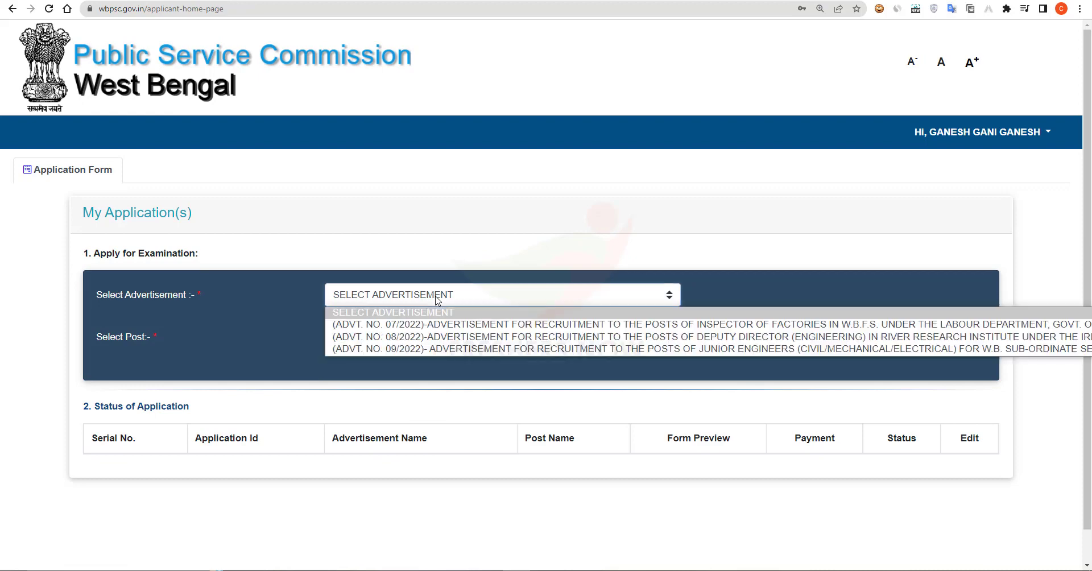
left_click(485, 322)
left_click(400, 341)
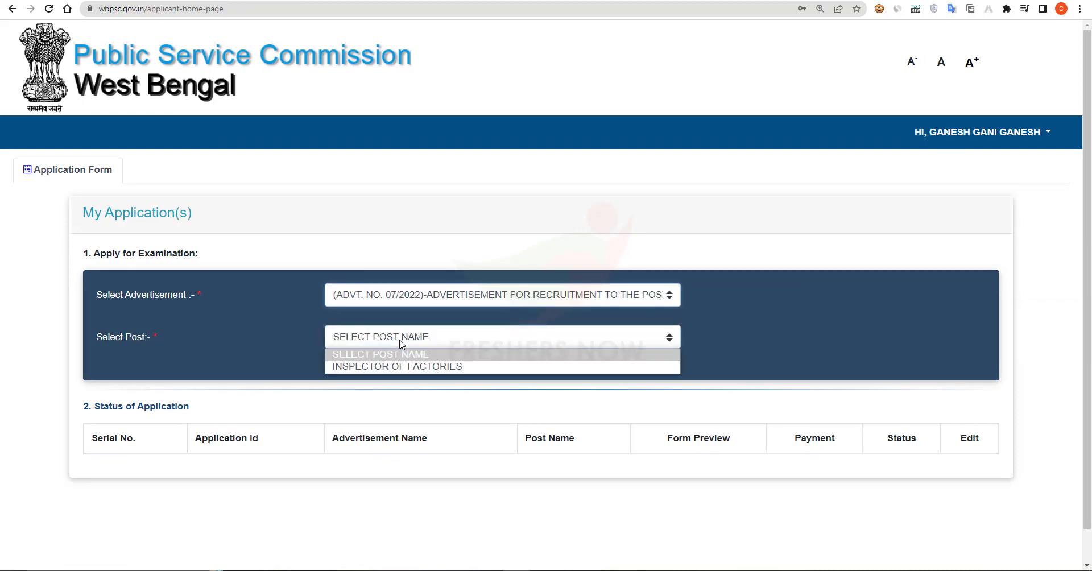
left_click(402, 365)
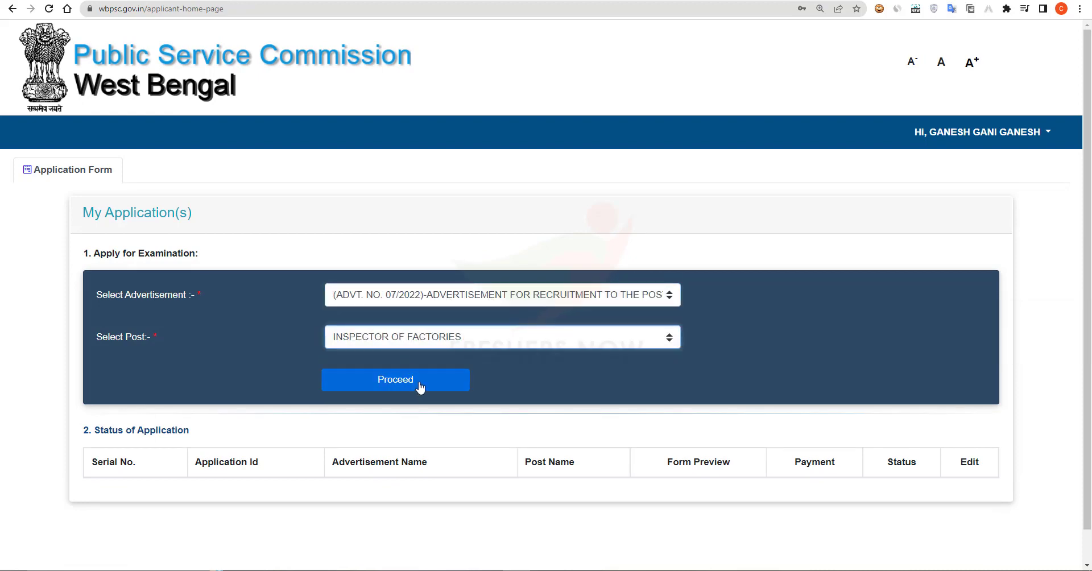
left_click(419, 385)
scroll(429, 380, "down", 3)
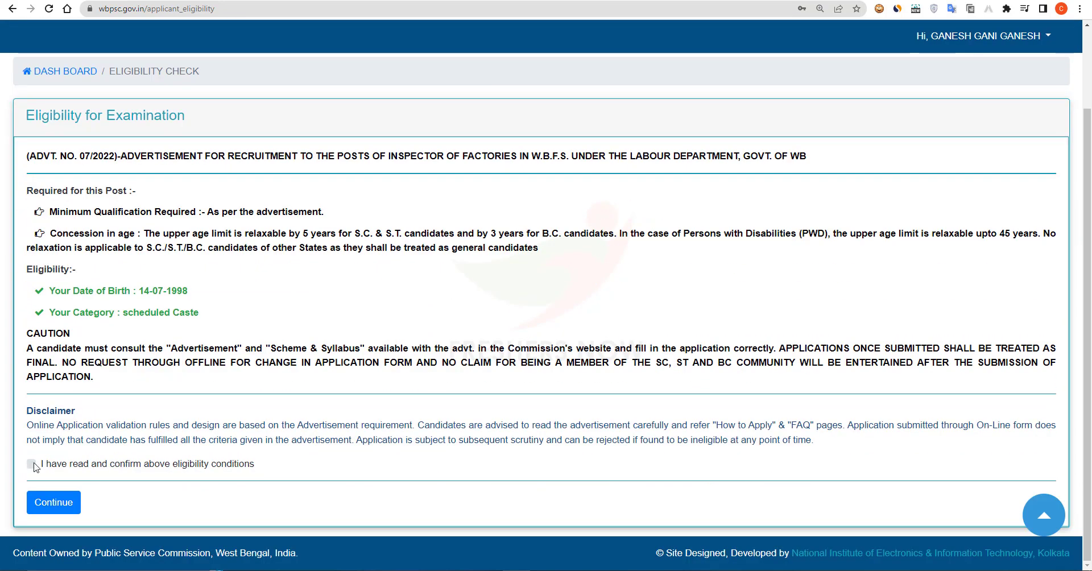
Confirm having read the eligibility conditions and continue to the qualification details page
left_click(32, 464)
left_click(57, 503)
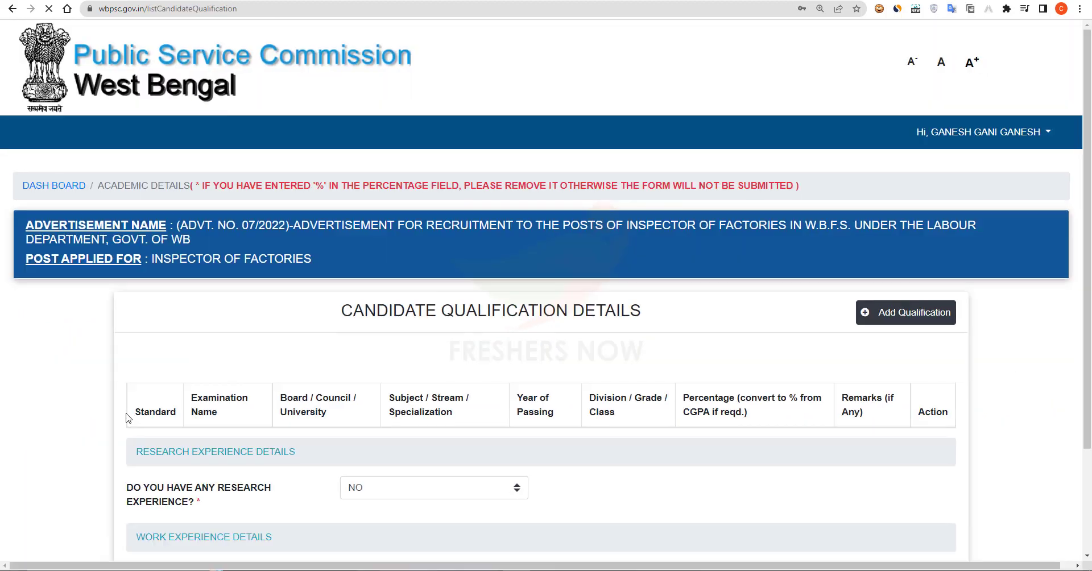
scroll(774, 364, "down", 2)
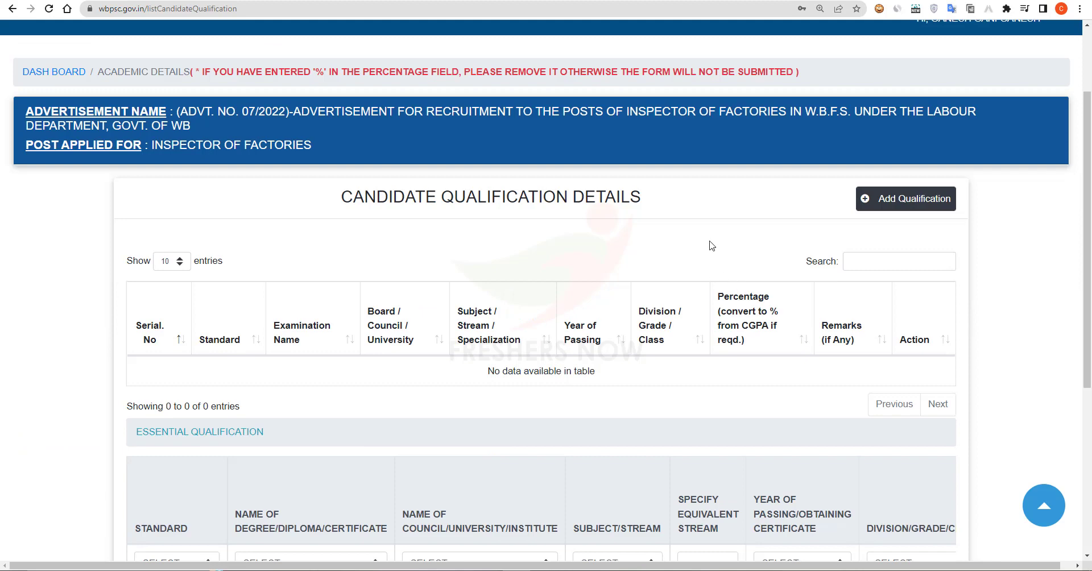
Add and save a 10th qualification: Madhyamik/Secondary, Aligarh Muslim University, All Subjects, 2013, division A
left_click(892, 204)
left_click(441, 134)
left_click(443, 164)
left_click(462, 181)
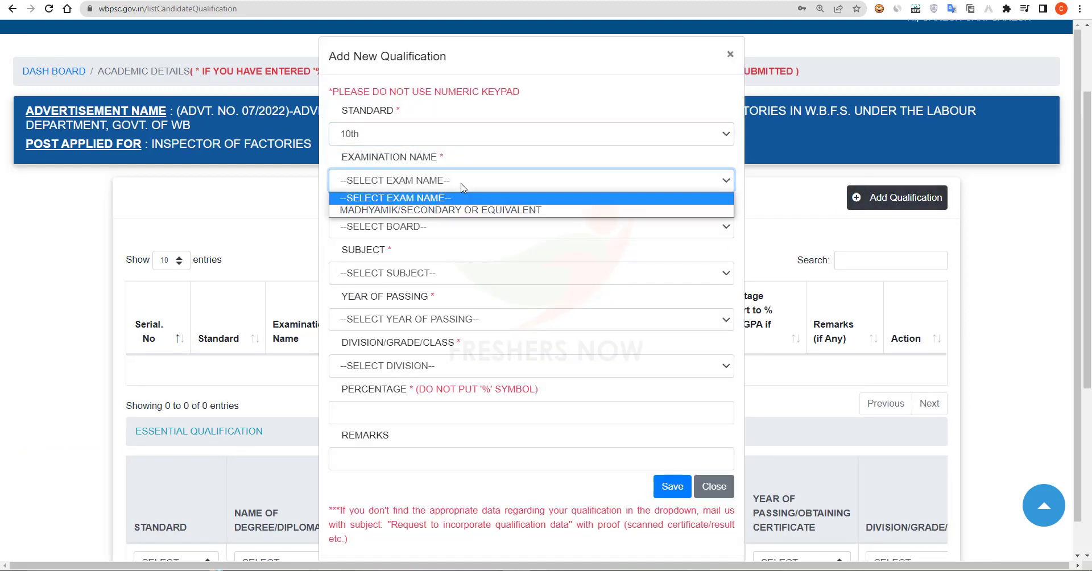
left_click(455, 210)
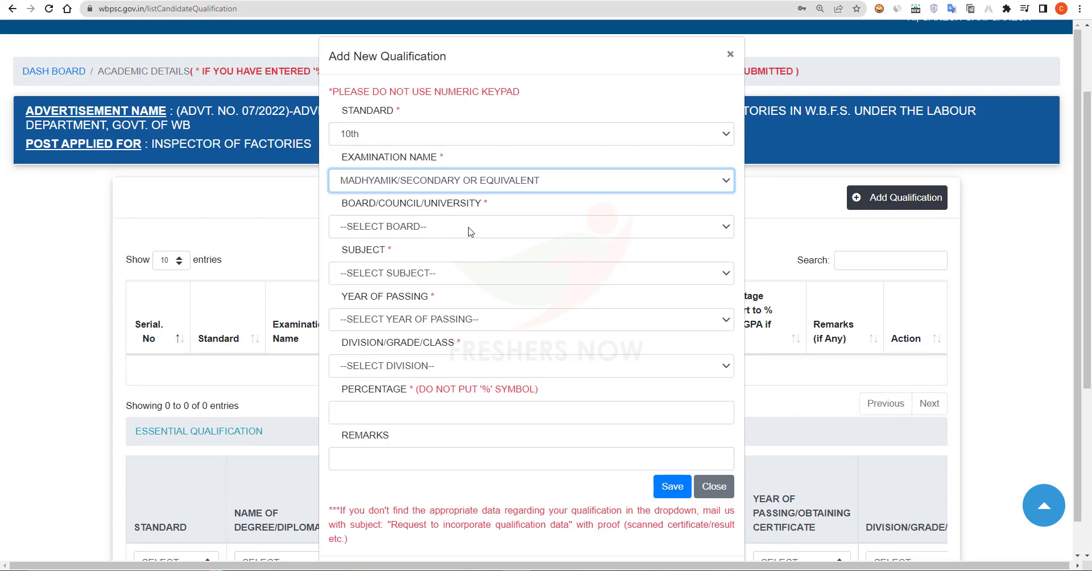
left_click(470, 230)
left_click(468, 254)
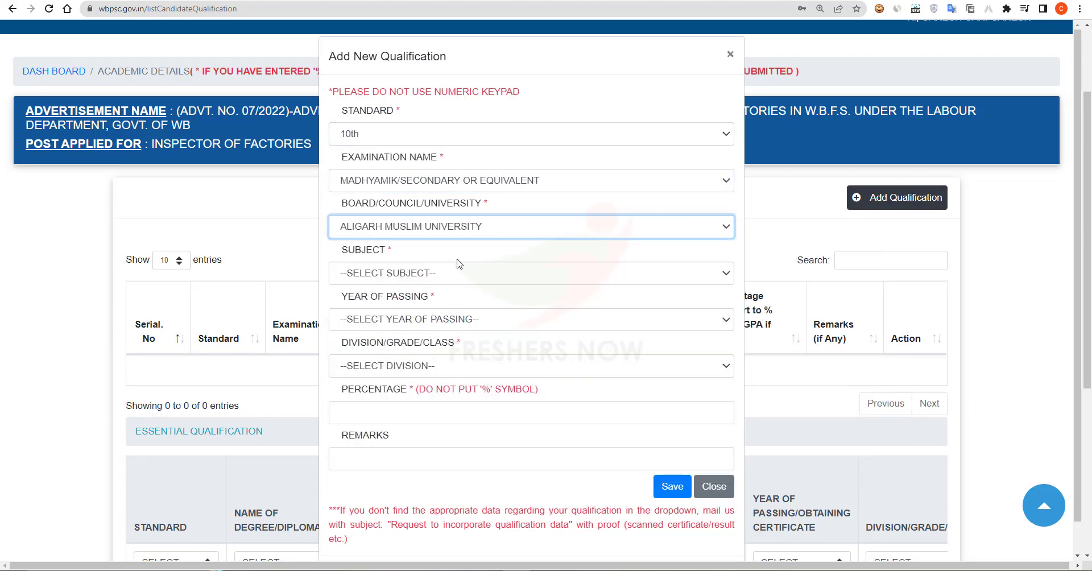
left_click(428, 275)
left_click(425, 302)
left_click(433, 321)
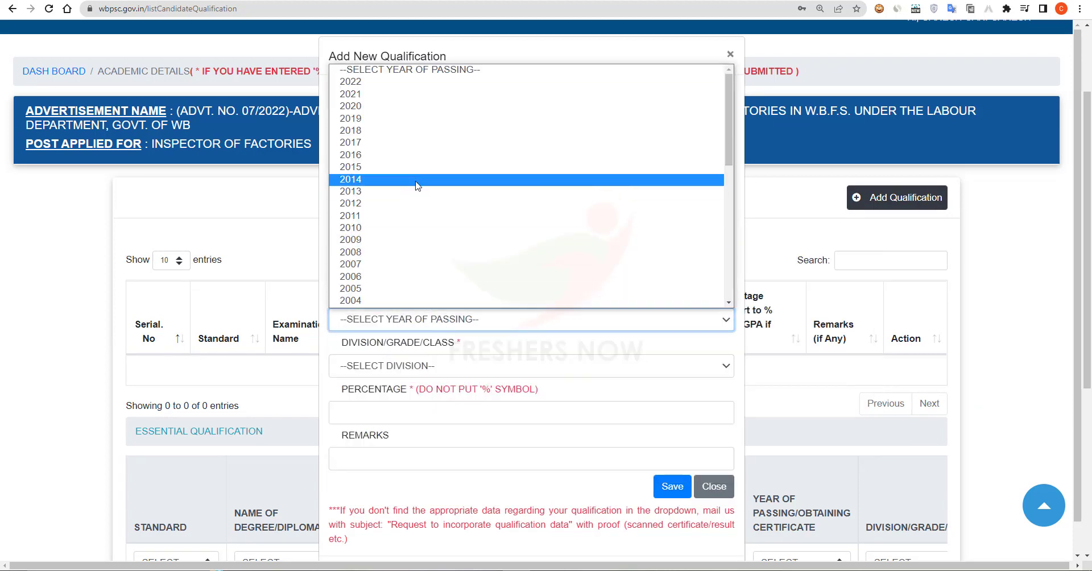
left_click(419, 198)
left_click(486, 370)
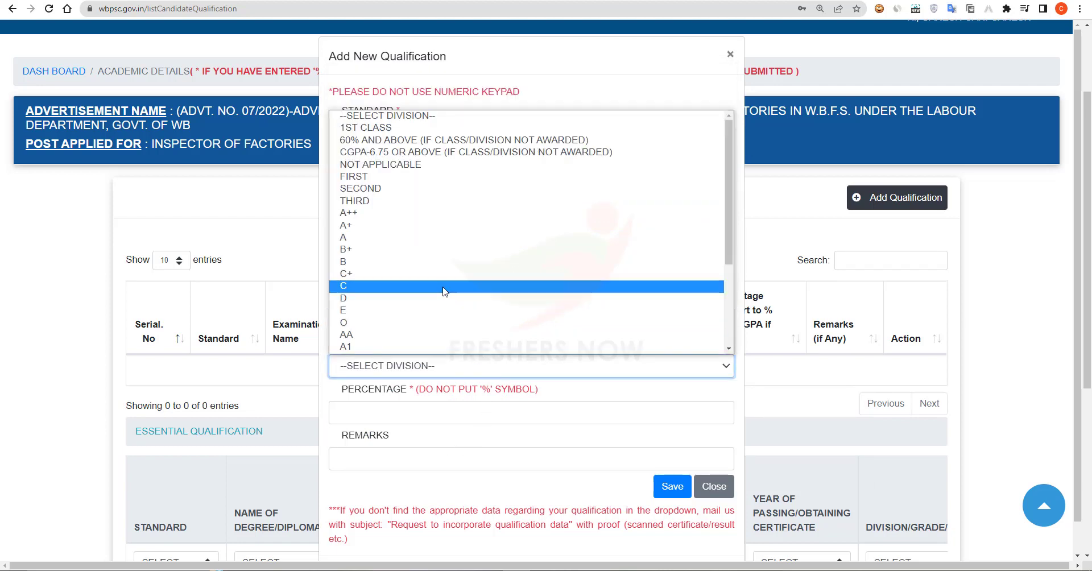
left_click(424, 236)
left_click(435, 412)
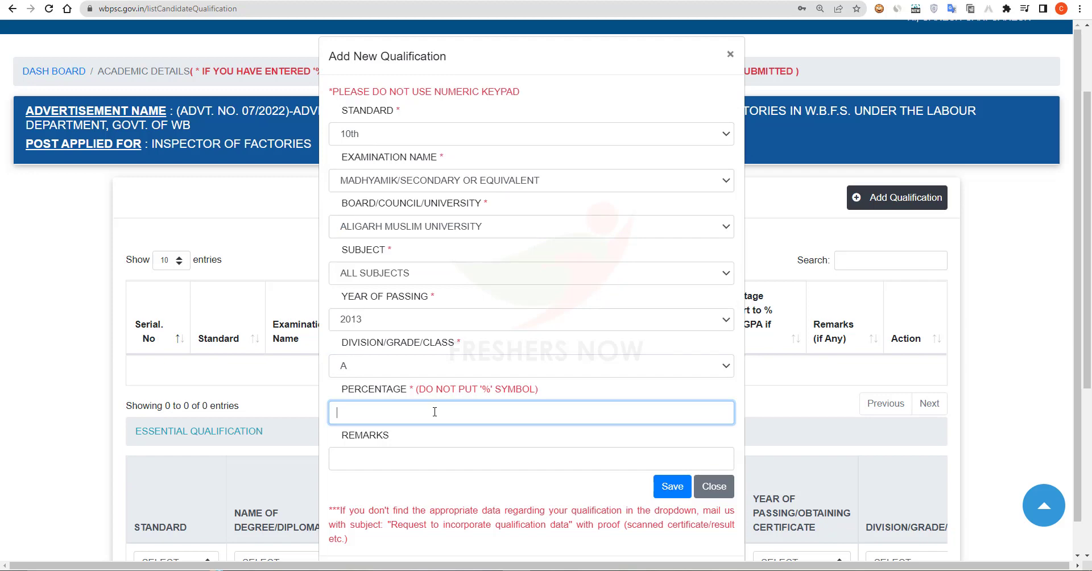
left_click(672, 487)
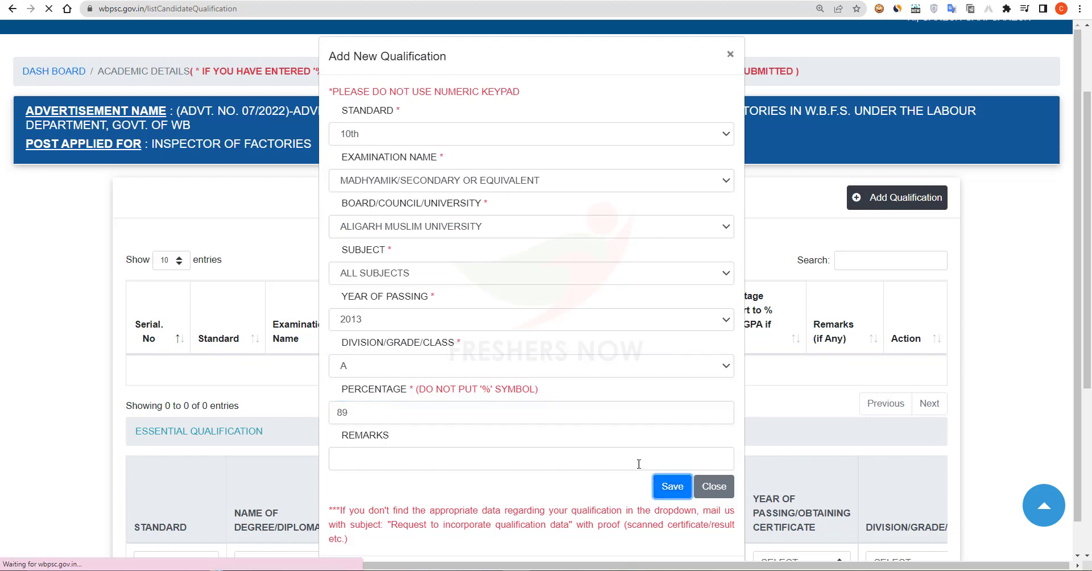
Add and save a 12th qualification: Higher Secondary, Annamalai University, Agriculture, 2015, division A
left_click(901, 215)
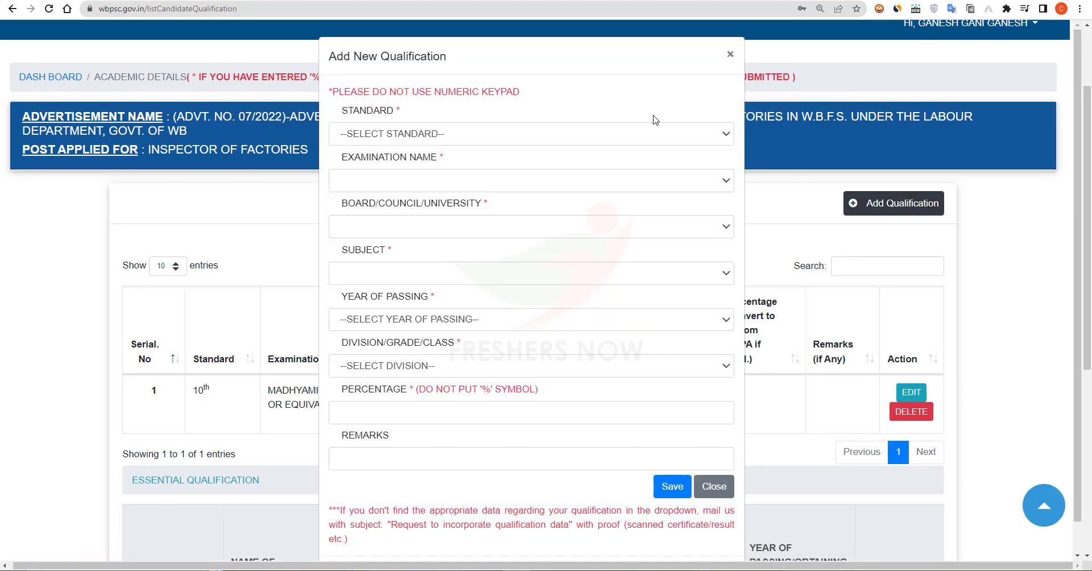
left_click(399, 134)
left_click(436, 168)
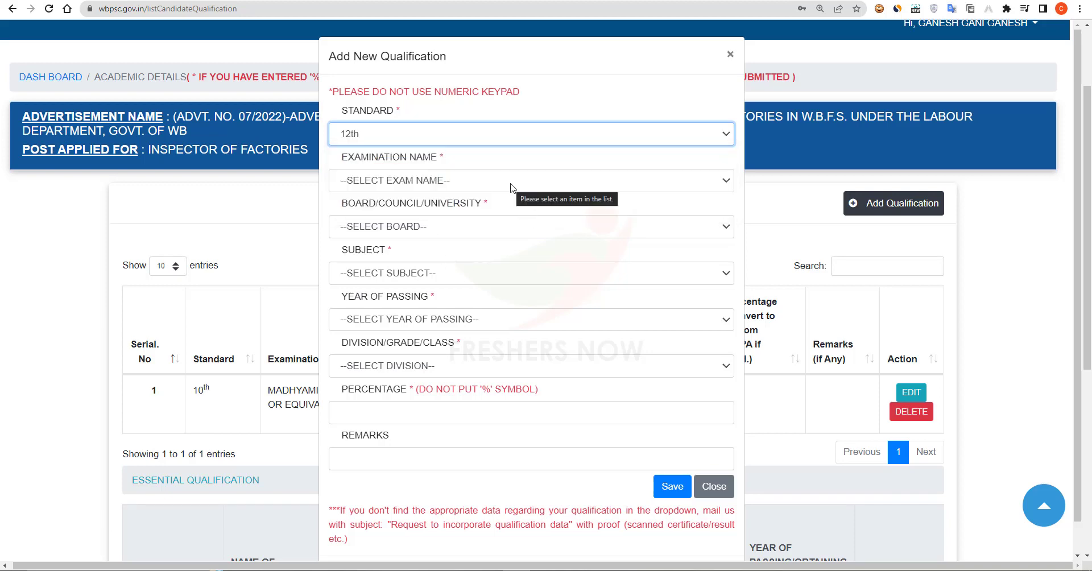
left_click(512, 180)
left_click(458, 207)
left_click(459, 228)
left_click(432, 263)
left_click(432, 273)
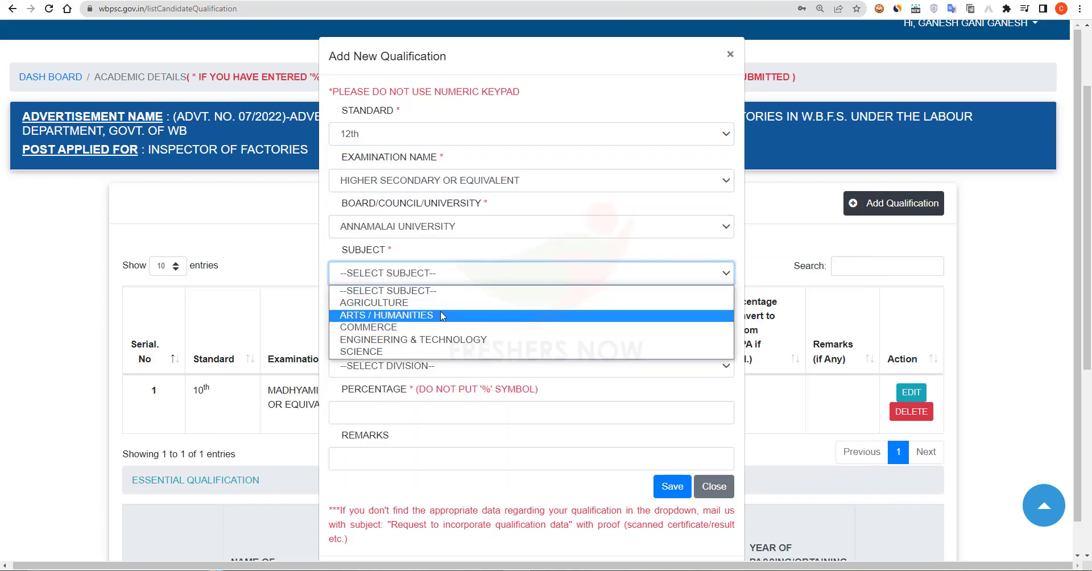
left_click(410, 312)
left_click(410, 319)
left_click(414, 167)
left_click(421, 366)
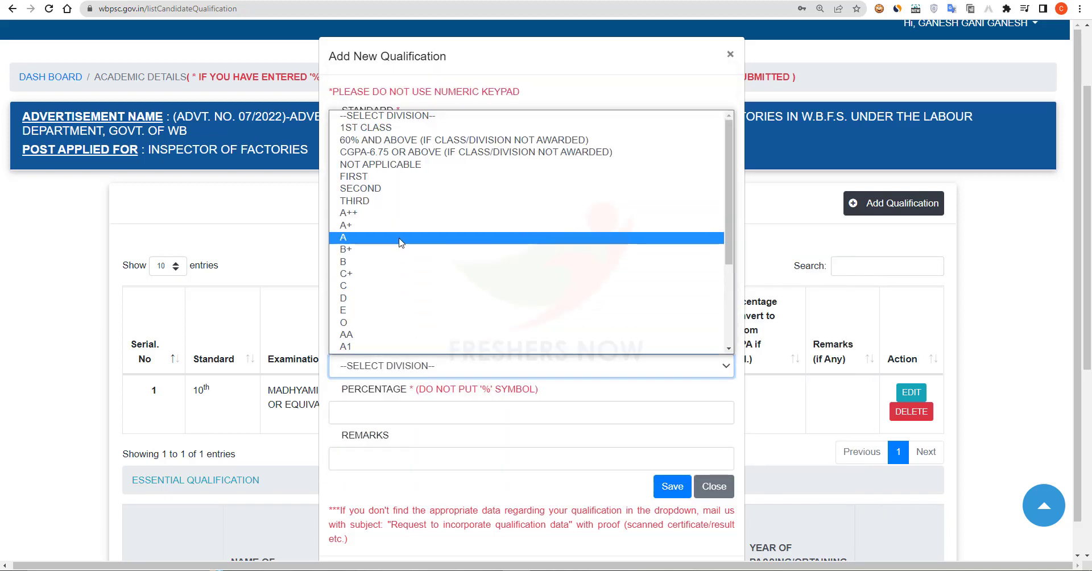
left_click(398, 239)
left_click(401, 412)
left_click(673, 487)
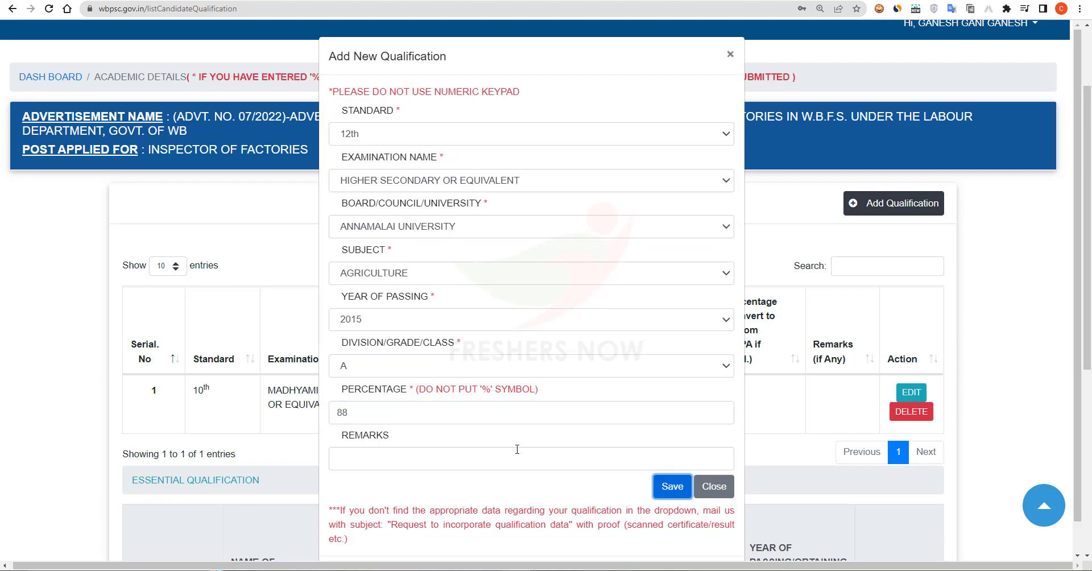
left_click(673, 487)
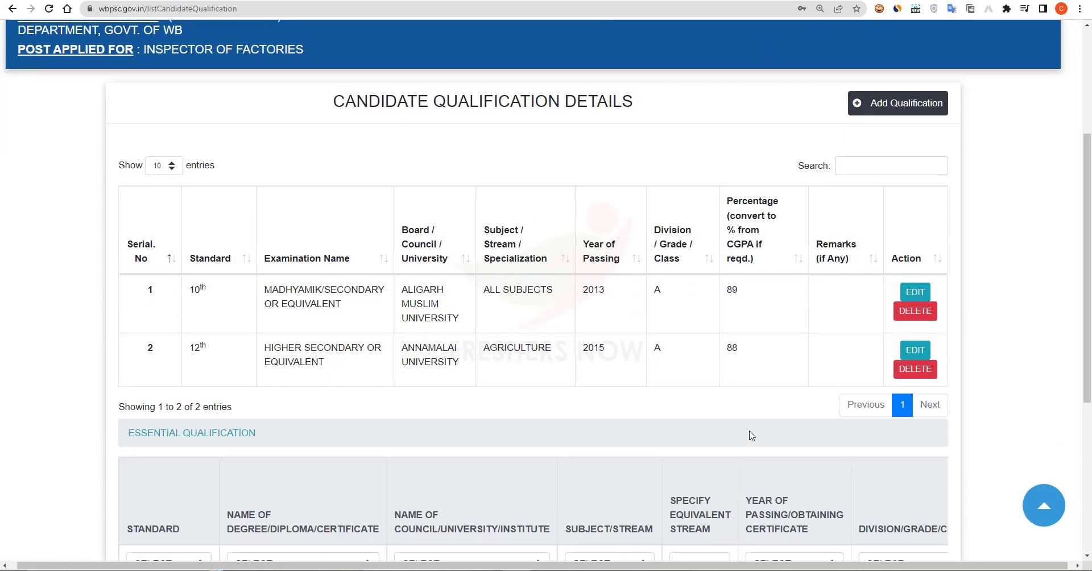
Set the essential qualification to Graduation, B.Tech, Acharya Nagarjuna University, Mechanical Engineering
scroll(159, 284, "down", 5)
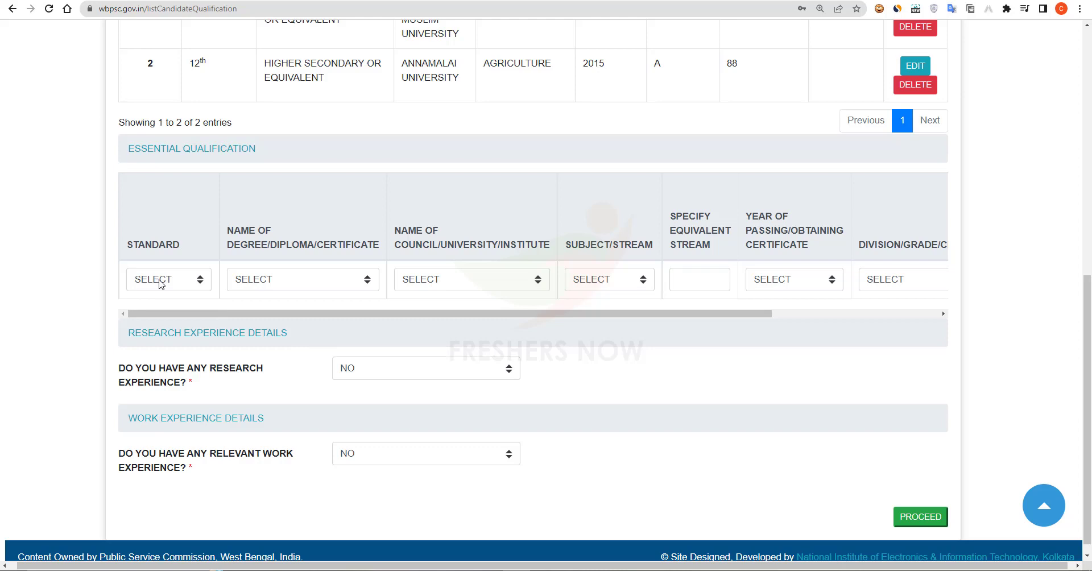
left_click(159, 279)
left_click(172, 312)
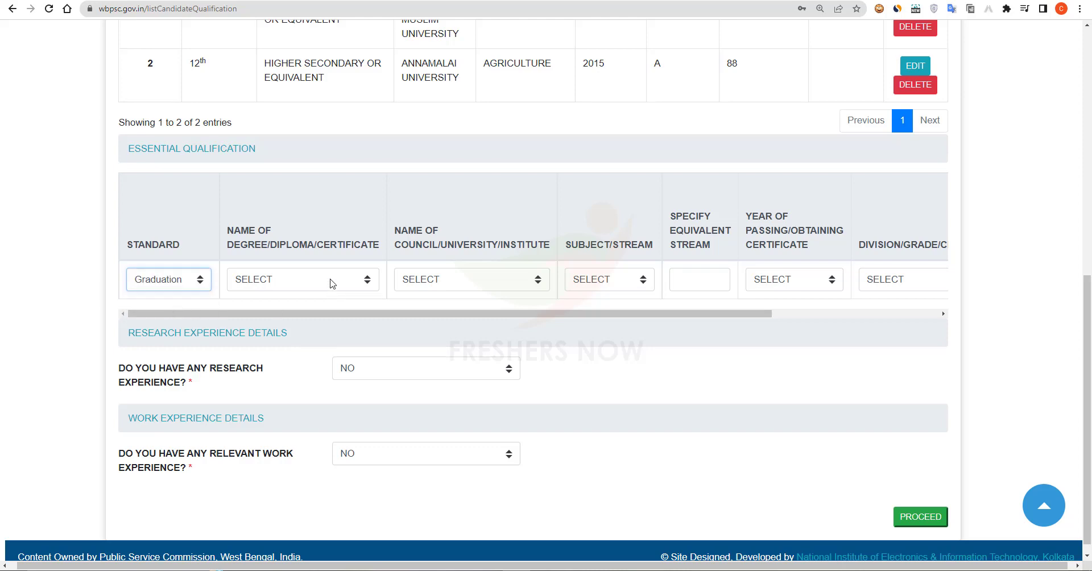
left_click(295, 283)
left_click(305, 302)
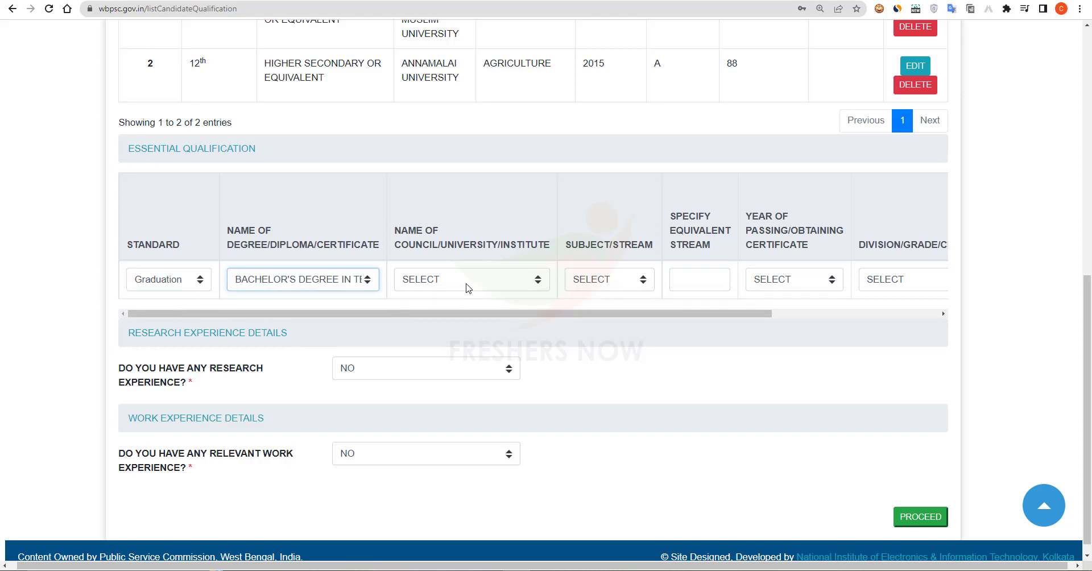
left_click(468, 285)
left_click(472, 317)
left_click(609, 283)
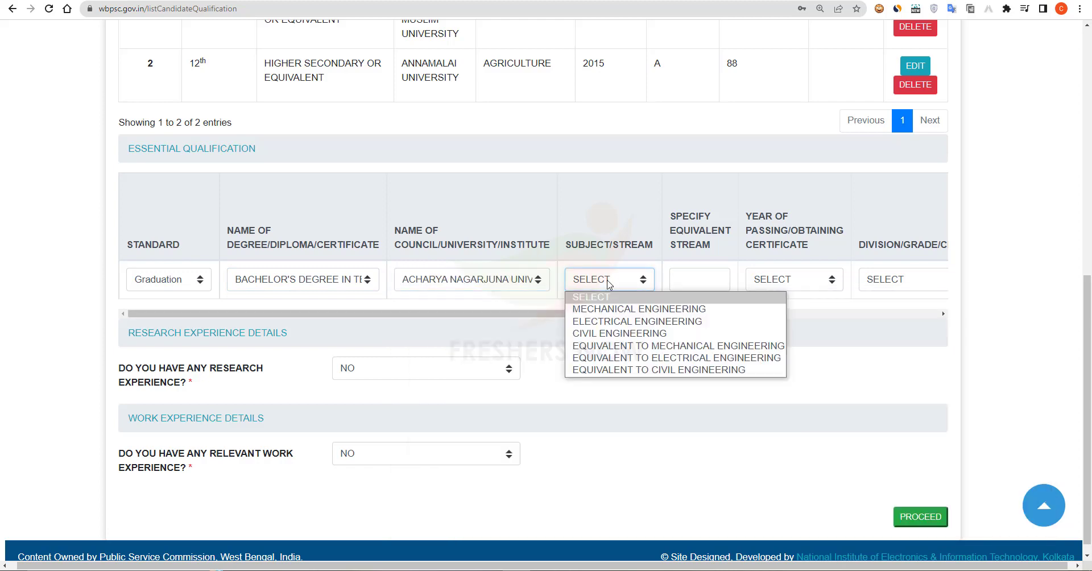
left_click(613, 310)
Enter equivalent stream COMMERCE, year 2019, grade A, 89 percent, and save the row
left_click(698, 278)
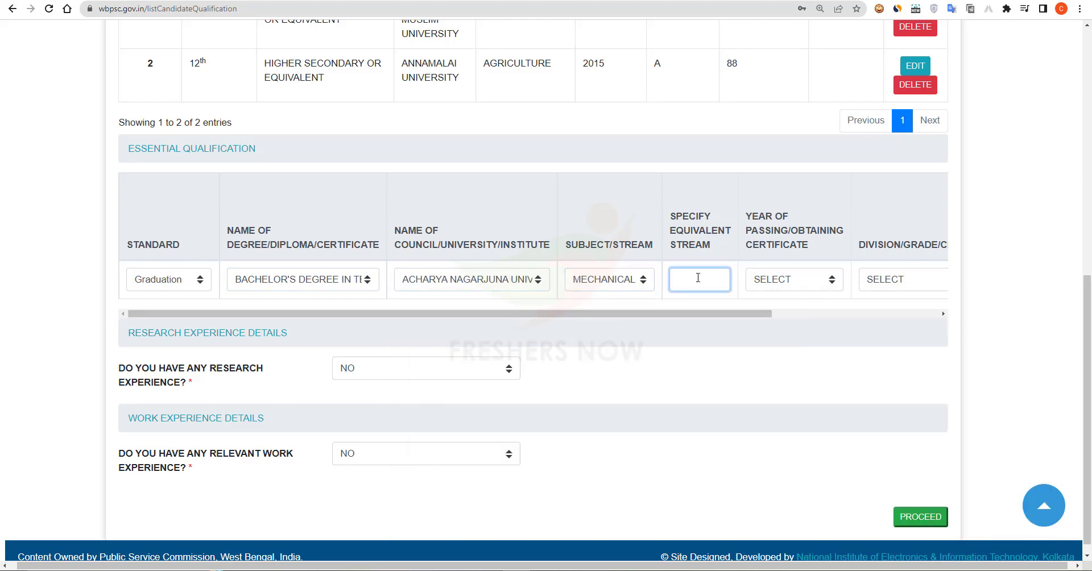
type("COMMERCE")
left_click(783, 283)
left_click(780, 346)
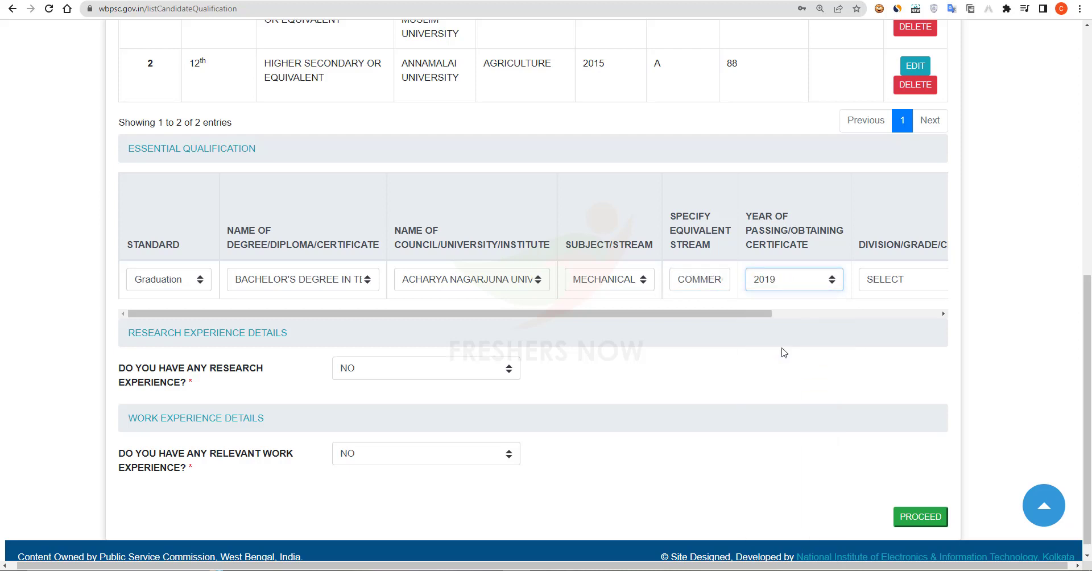
left_click(883, 283)
left_click(879, 309)
left_click_drag(668, 321, 834, 316)
left_click(807, 280)
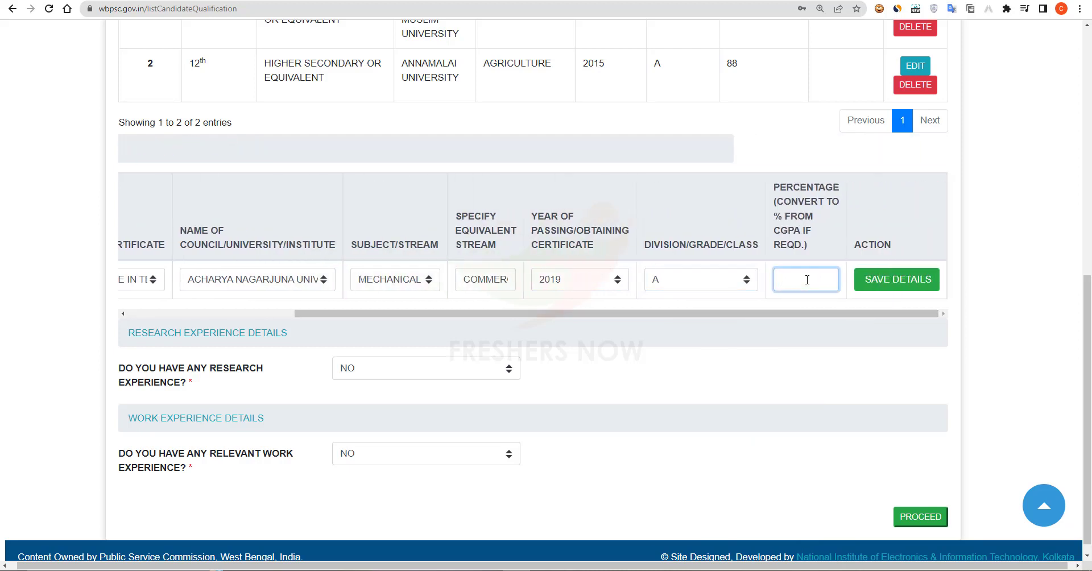
type("89")
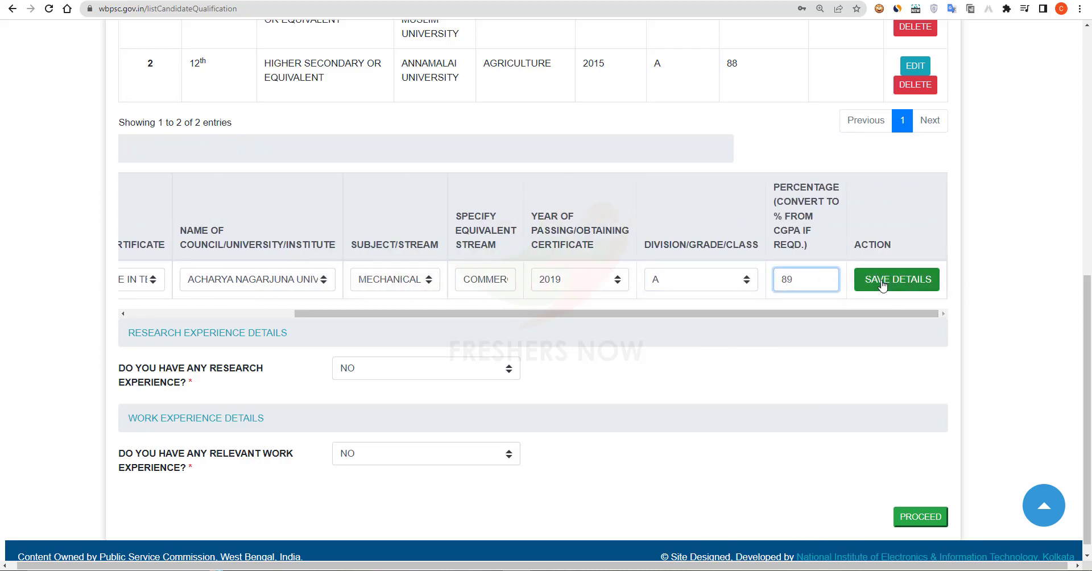
left_click(882, 283)
left_click(603, 74)
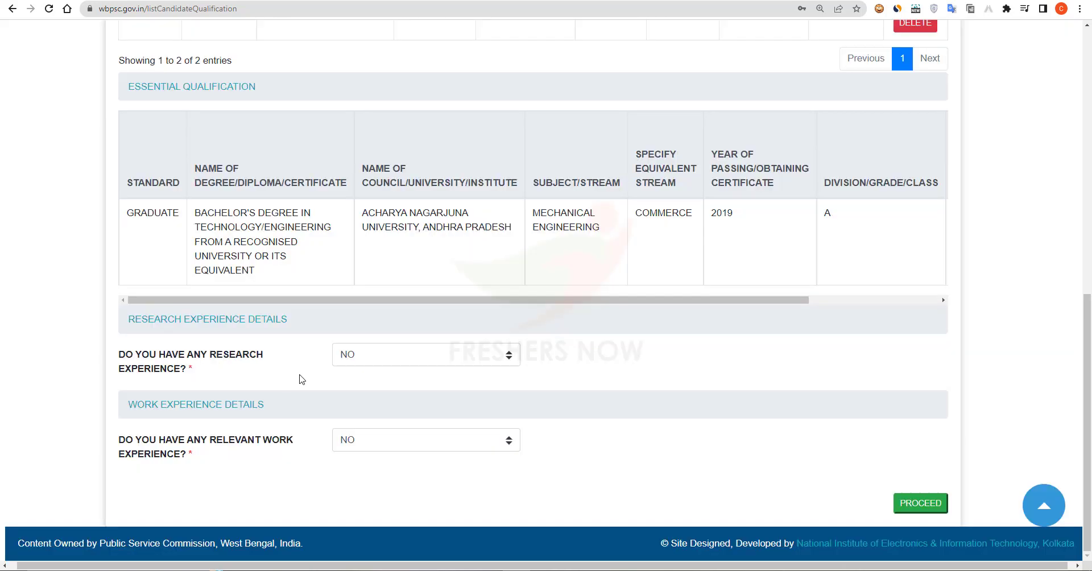
Answer NO to research experience and YES to relevant work experience
left_click(378, 357)
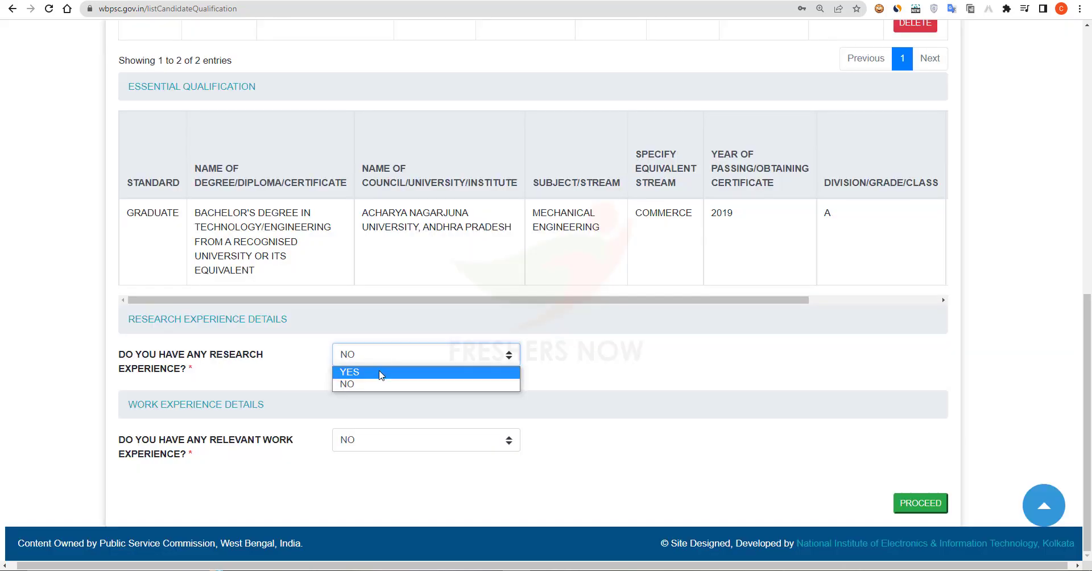
left_click(390, 384)
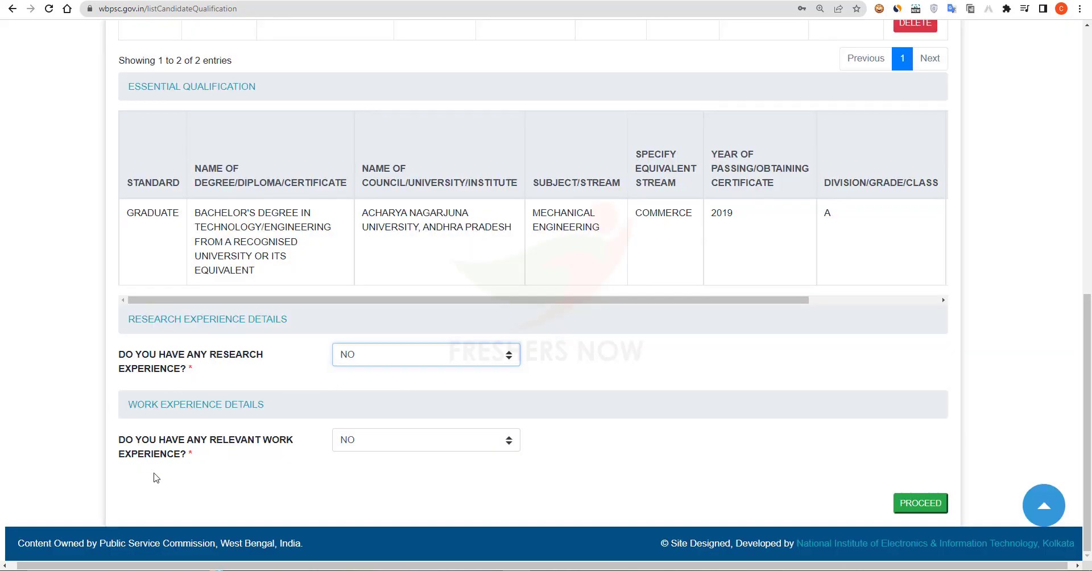
left_click(407, 449)
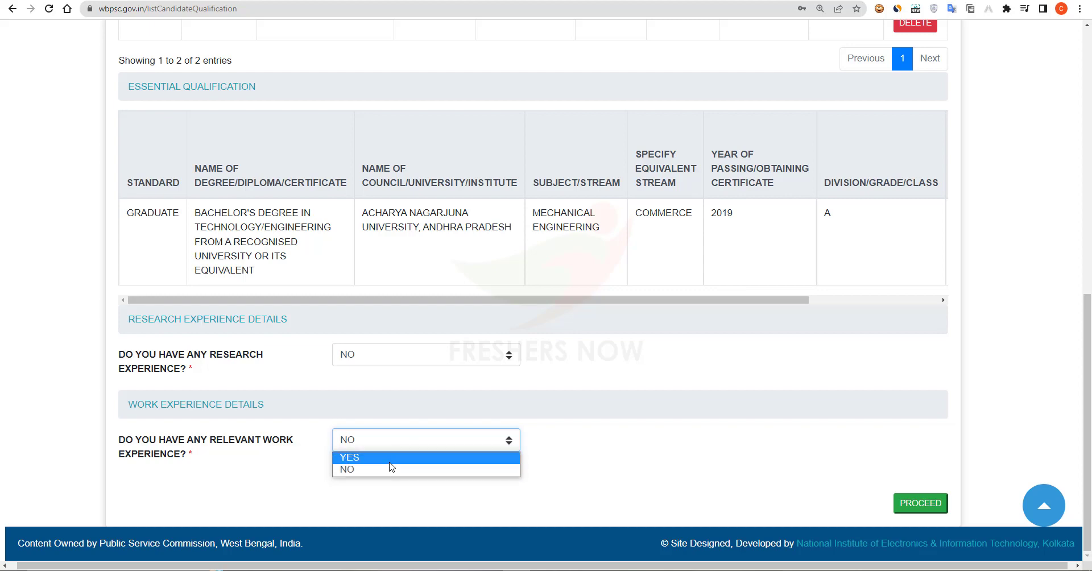
left_click(390, 458)
Enter the post Editor, employment type FULL TIME, and organization YOUTUBE
scroll(155, 430, "down", 2)
left_click(155, 430)
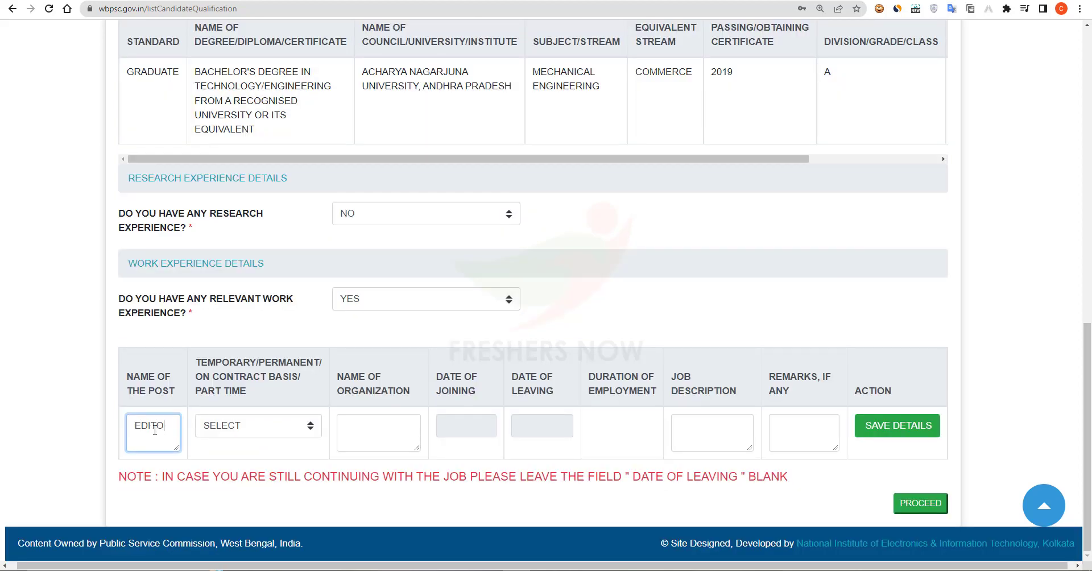
left_click(236, 431)
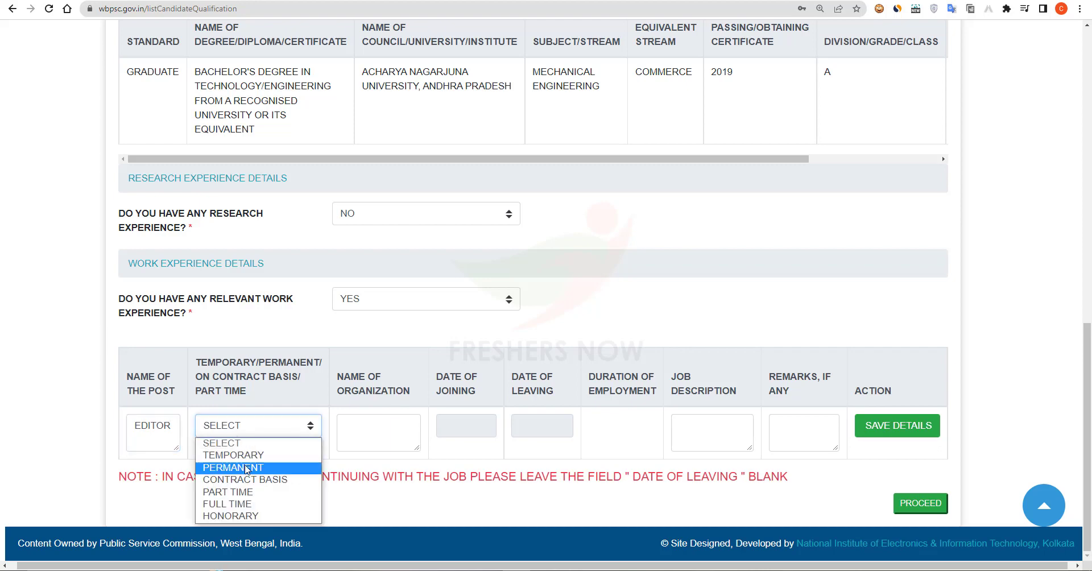
left_click(257, 503)
left_click(375, 438)
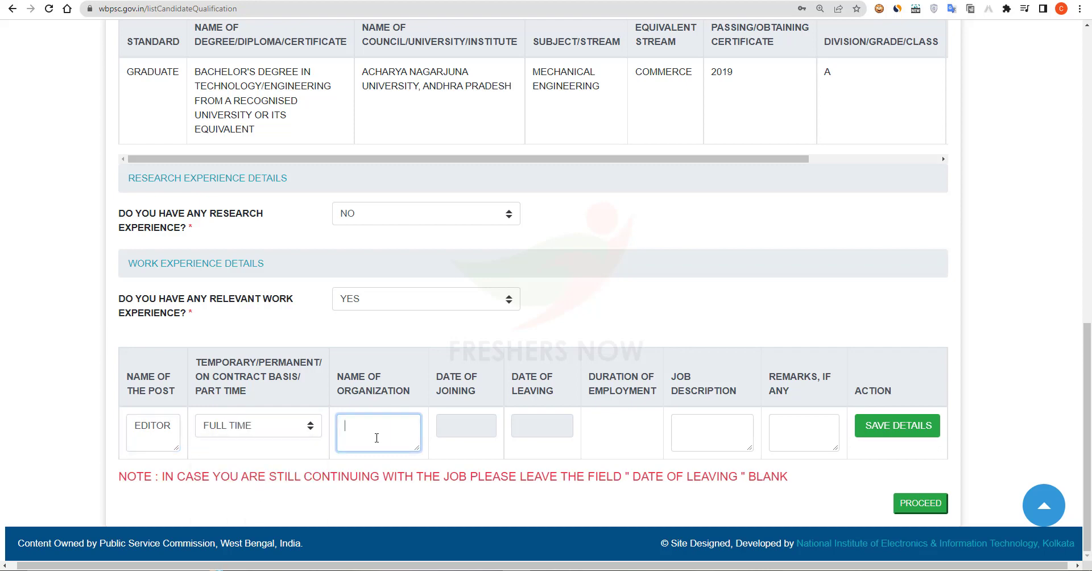
type("YOUTUBE")
Set date of joining to 24 August 2016 and date of leaving to 10 October 2022
left_click(472, 431)
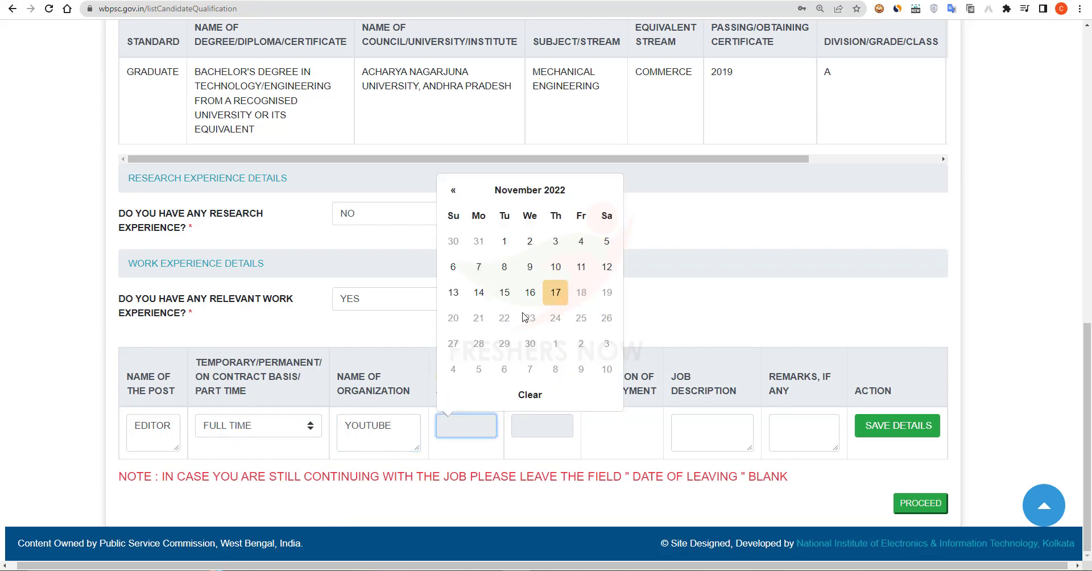
left_click(536, 188)
left_click(459, 221)
left_click(459, 221)
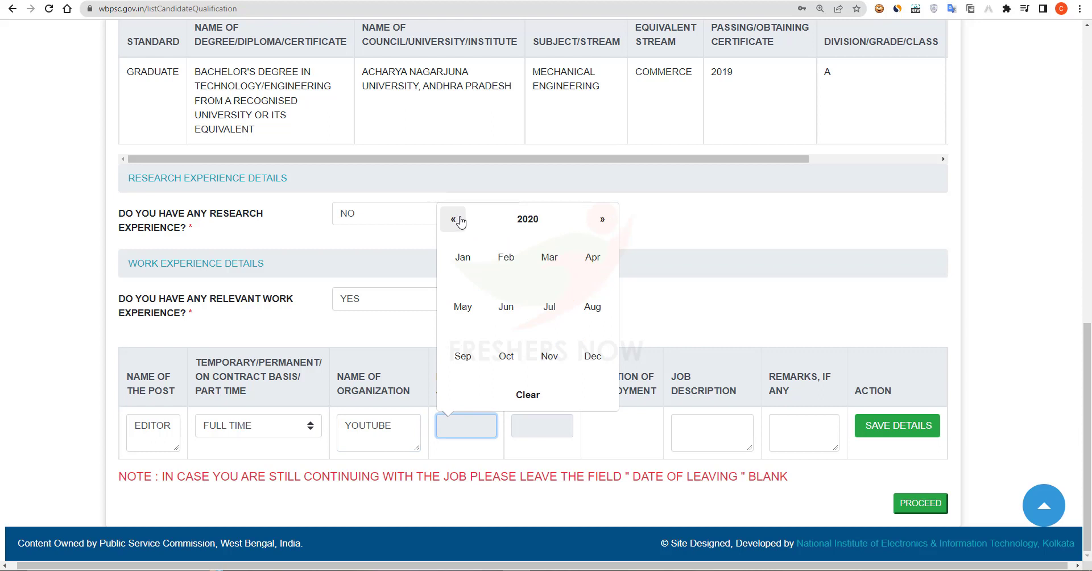
left_click(458, 220)
left_click(458, 221)
left_click(457, 220)
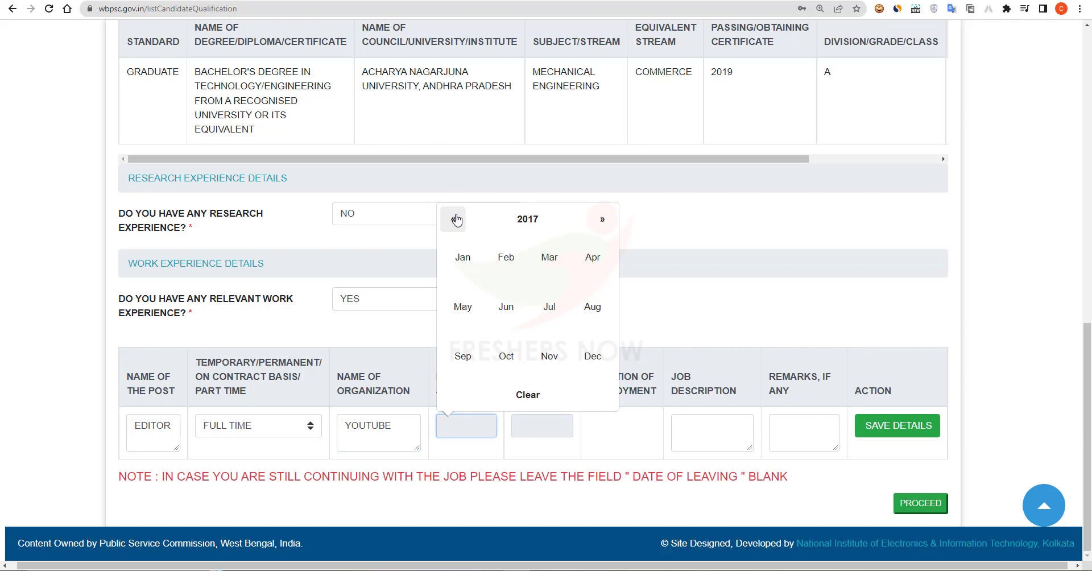
left_click(456, 220)
left_click(592, 307)
left_click(531, 318)
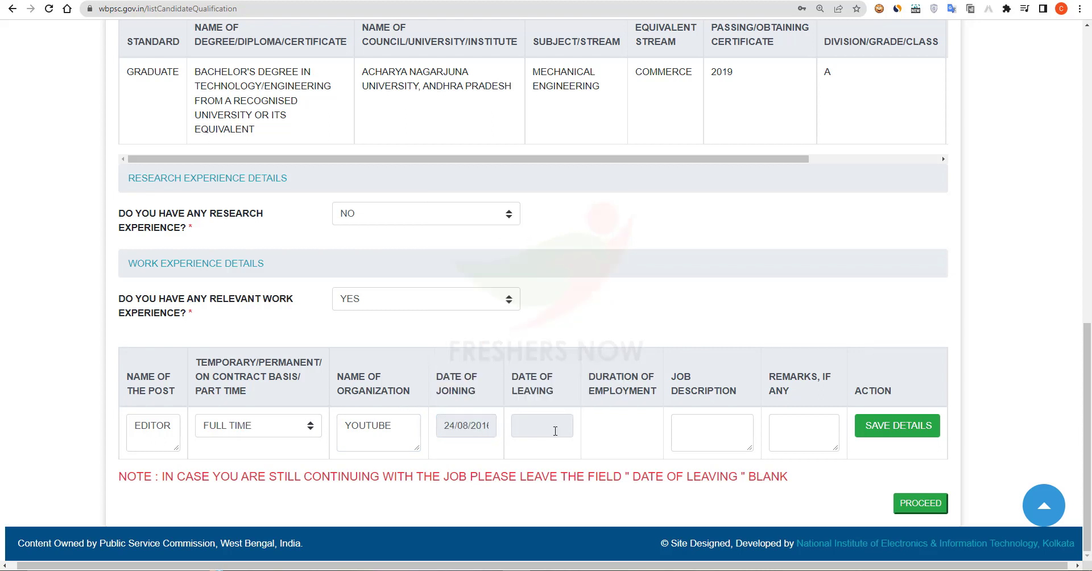
left_click(552, 425)
left_click(530, 190)
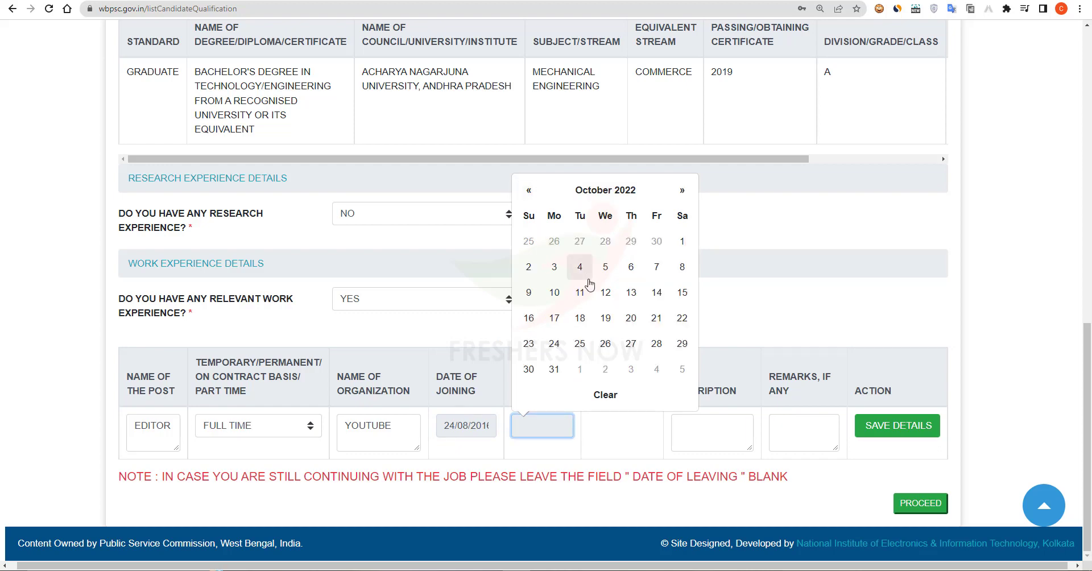
left_click(554, 292)
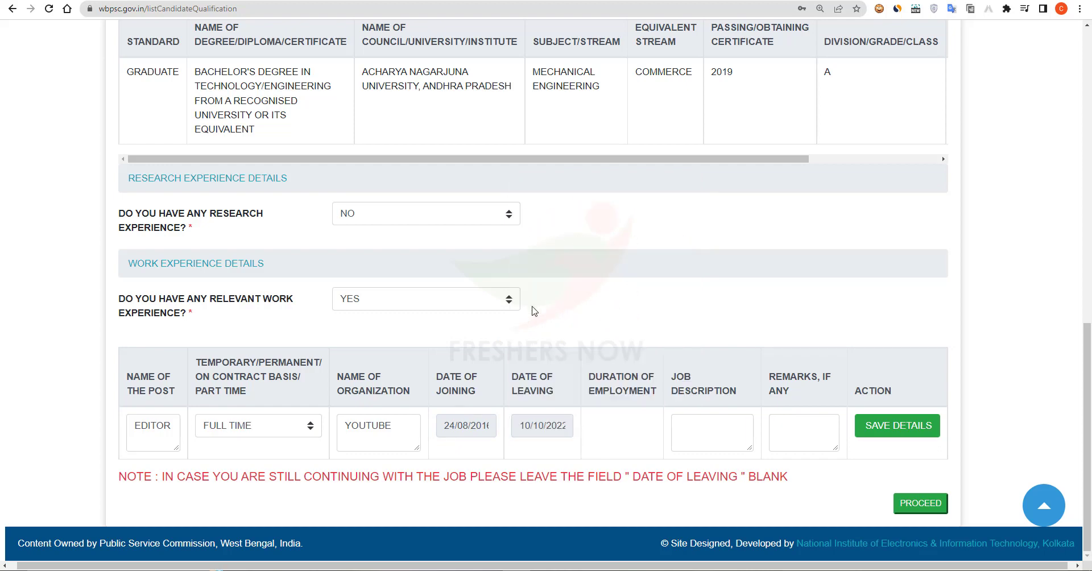
Describe the job as editing and save the work experience entry
left_click(685, 430)
type("EDITING")
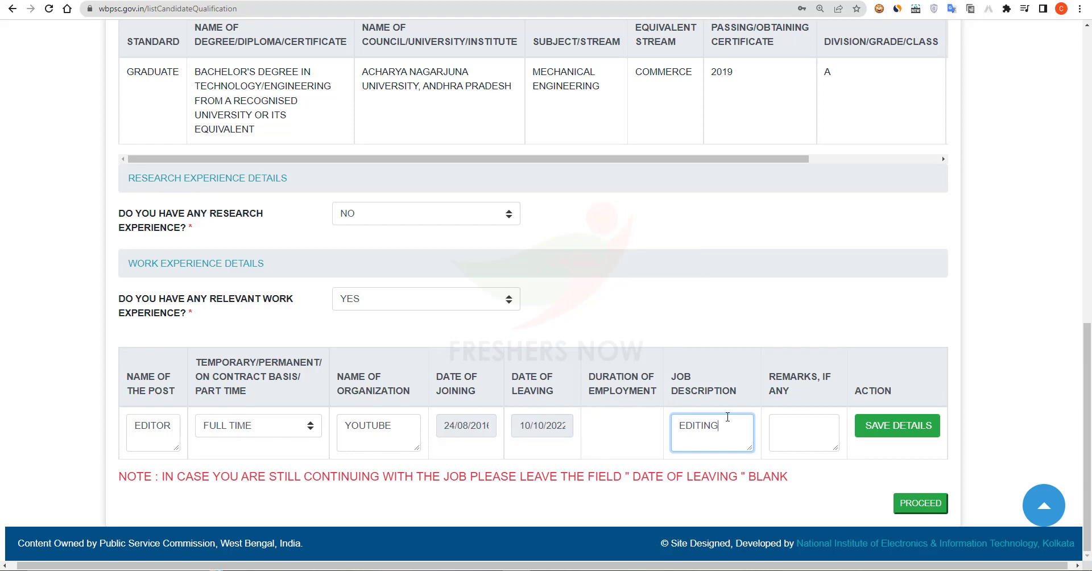
left_click(902, 428)
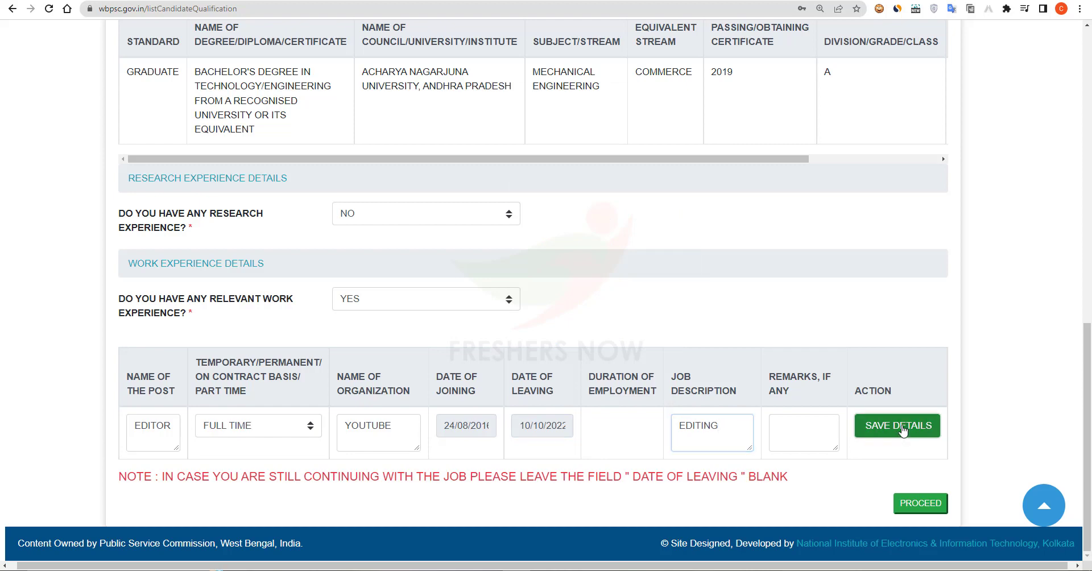
left_click(606, 76)
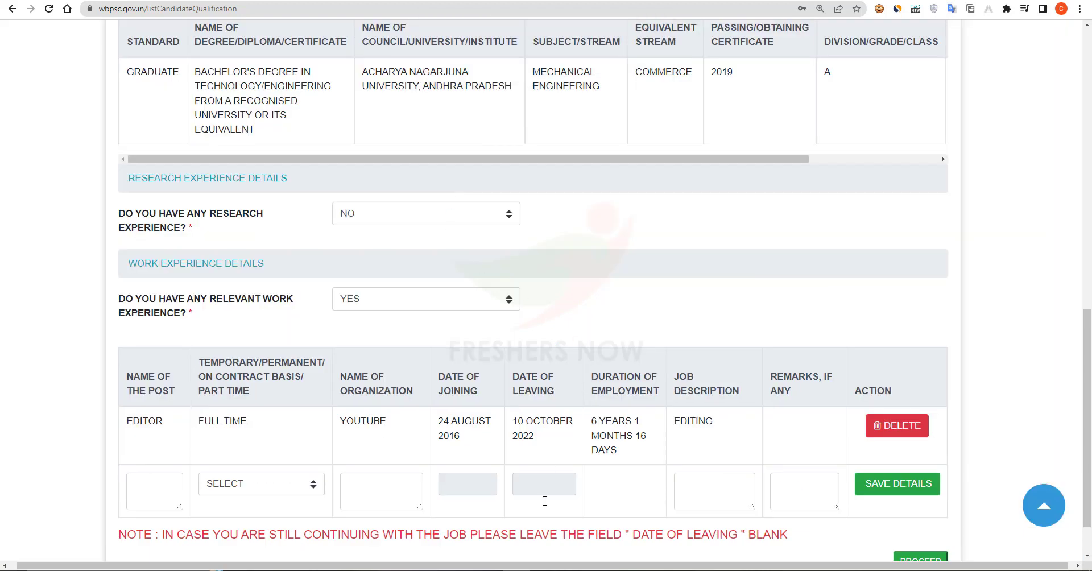
scroll(650, 480, "down", 1)
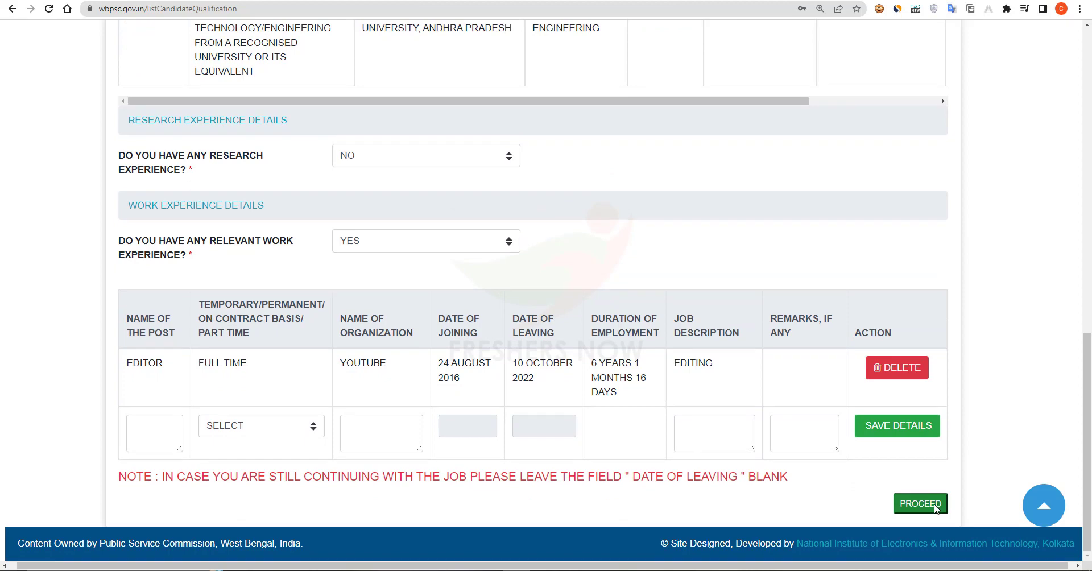
left_click(936, 507)
Confirm proceeding and save the other information page
left_click(597, 75)
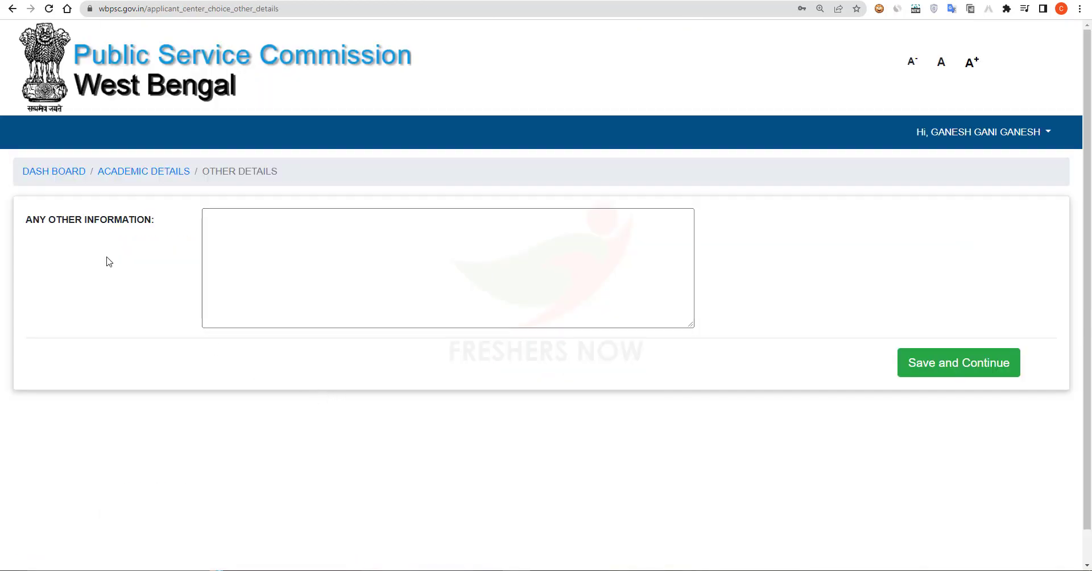
left_click(216, 254)
left_click(956, 369)
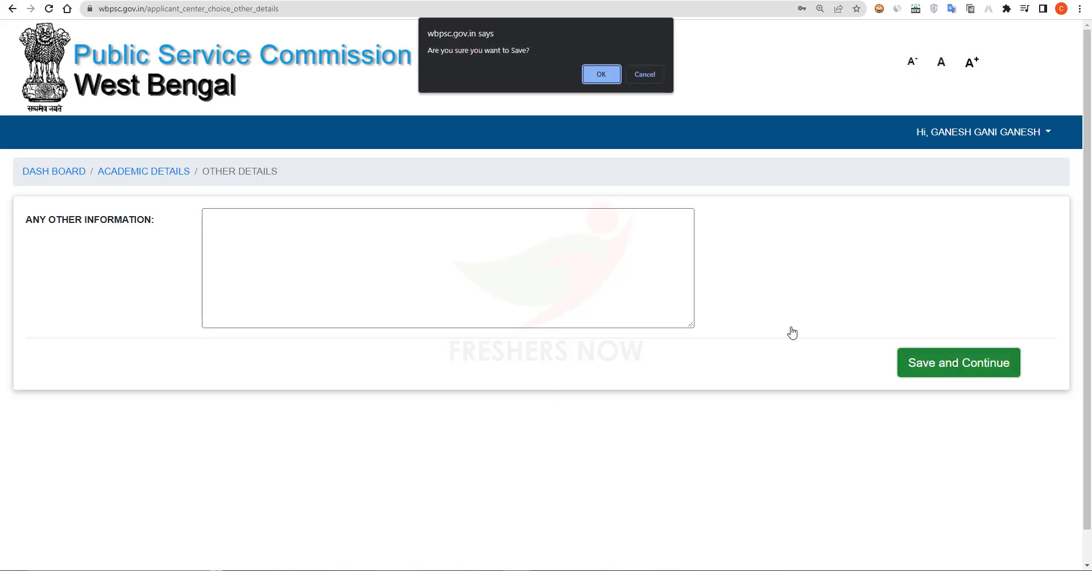
left_click(607, 75)
Review the preview, agree the information is correct, and submit the application
scroll(565, 390, "down", 10)
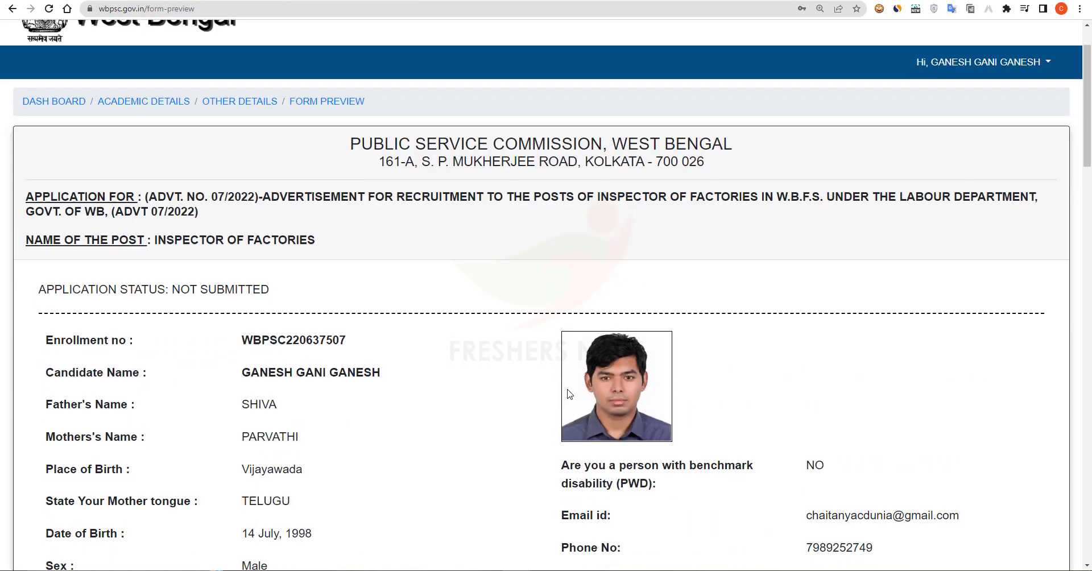
scroll(578, 387, "down", 20)
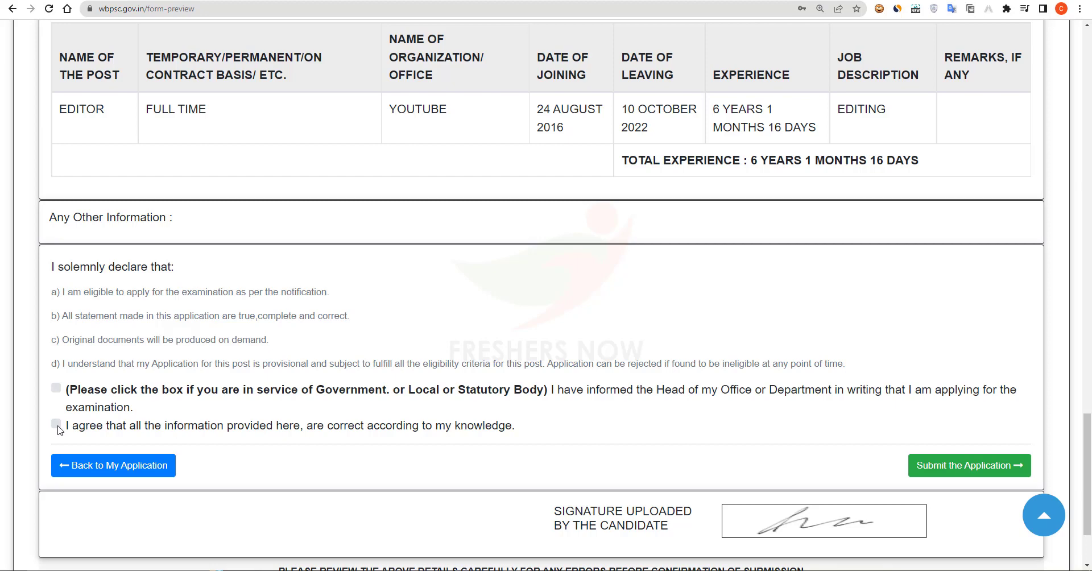
left_click(57, 424)
left_click(946, 473)
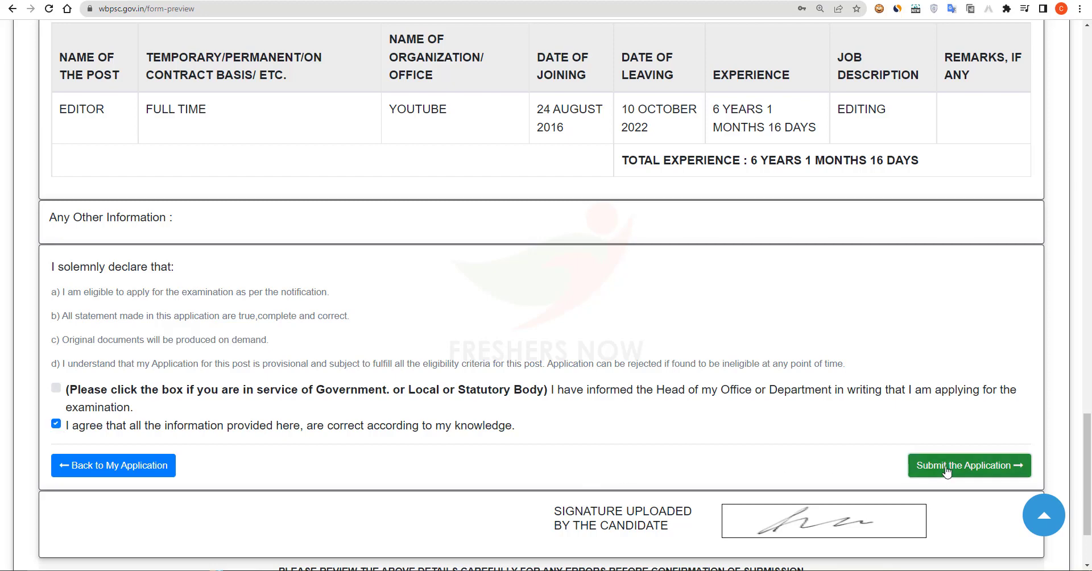
left_click(595, 84)
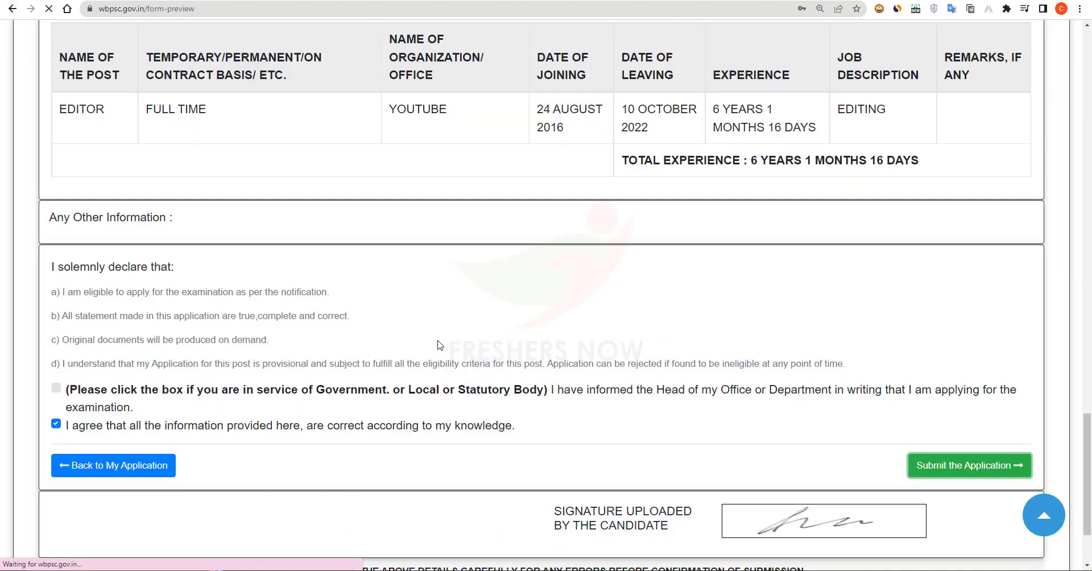
scroll(435, 478, "down", 1)
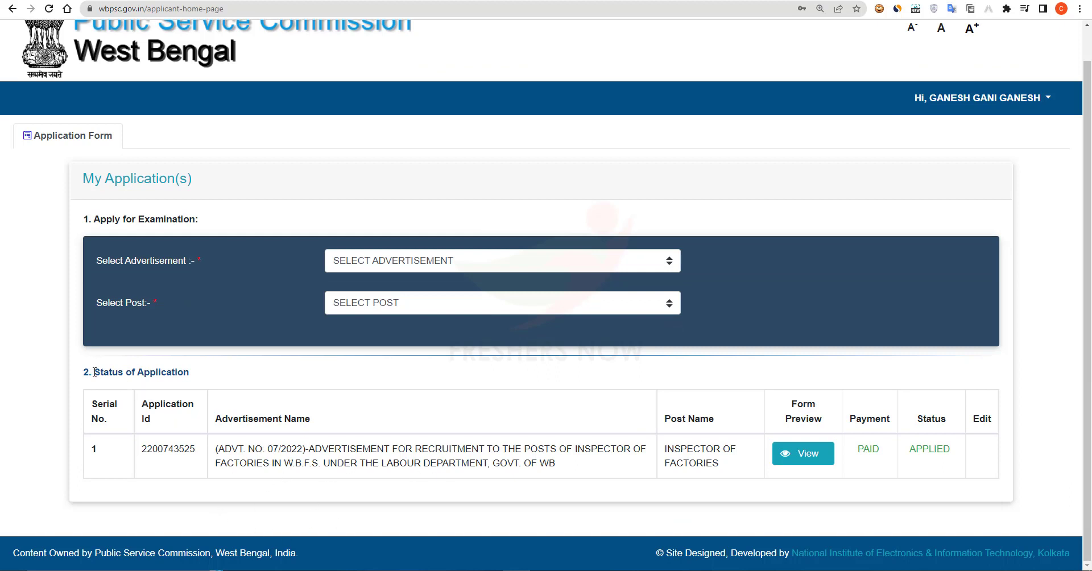
triple_click(119, 370)
left_click(299, 384)
left_click(809, 458)
scroll(790, 428, "down", 4)
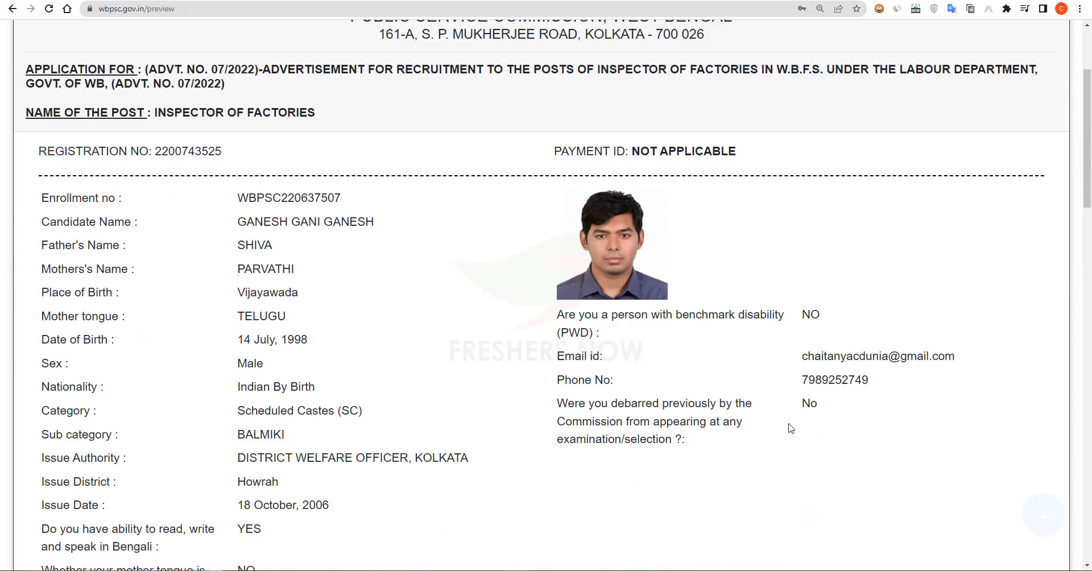
scroll(791, 428, "down", 12)
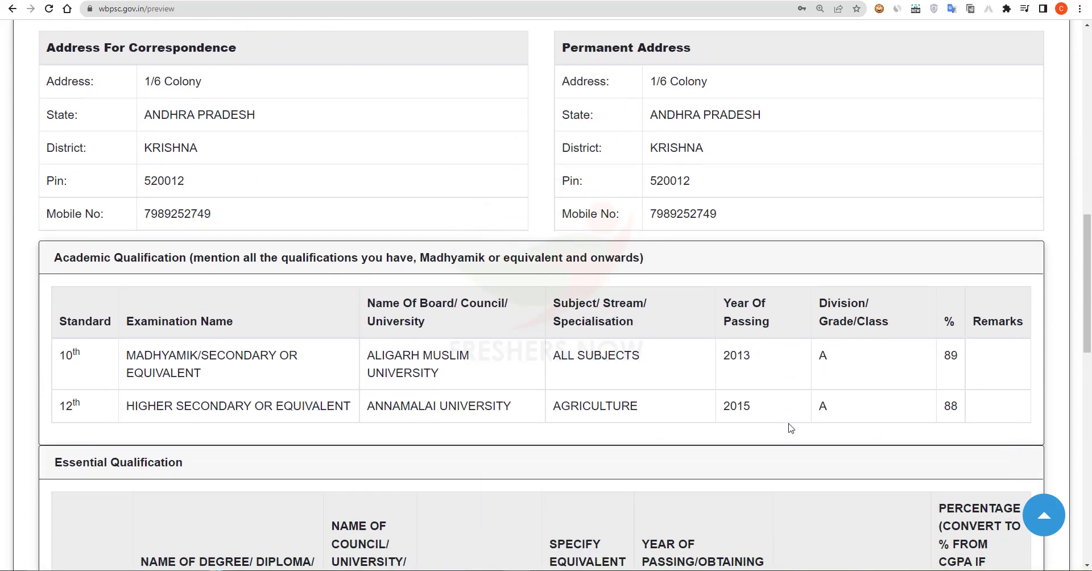
scroll(793, 428, "down", 10)
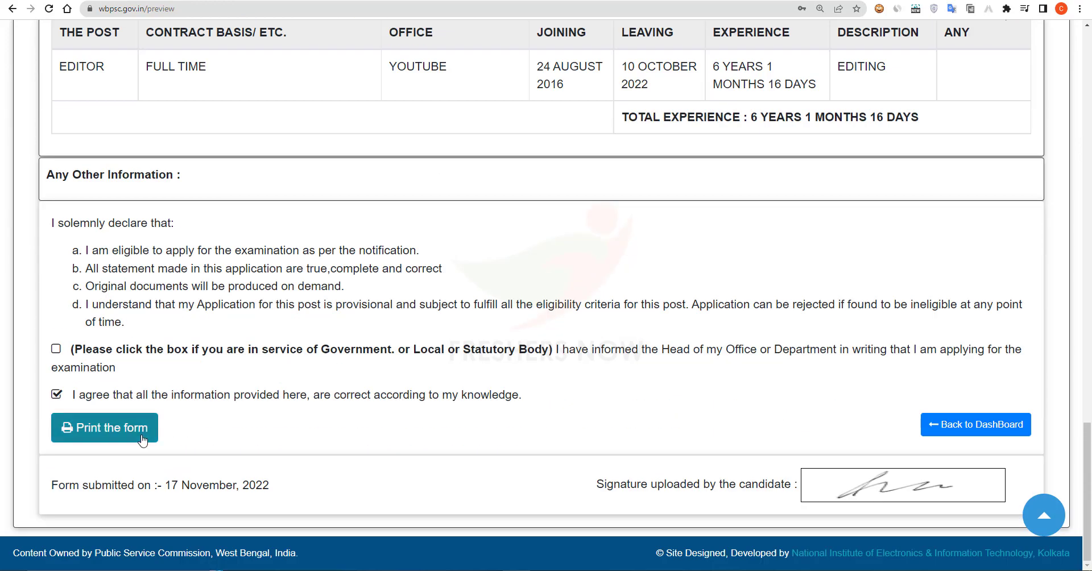
key("alt+Left")
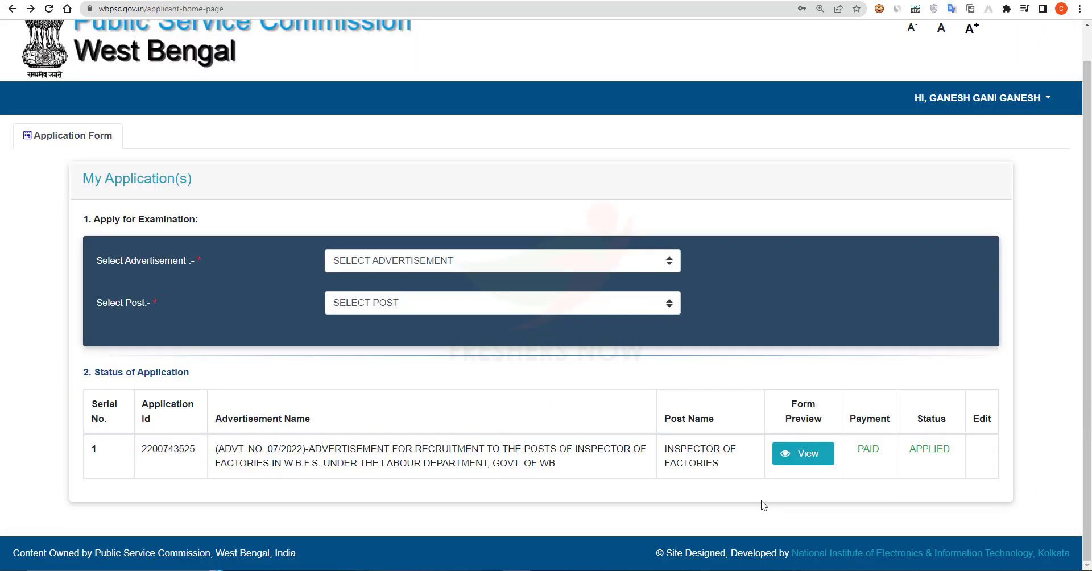